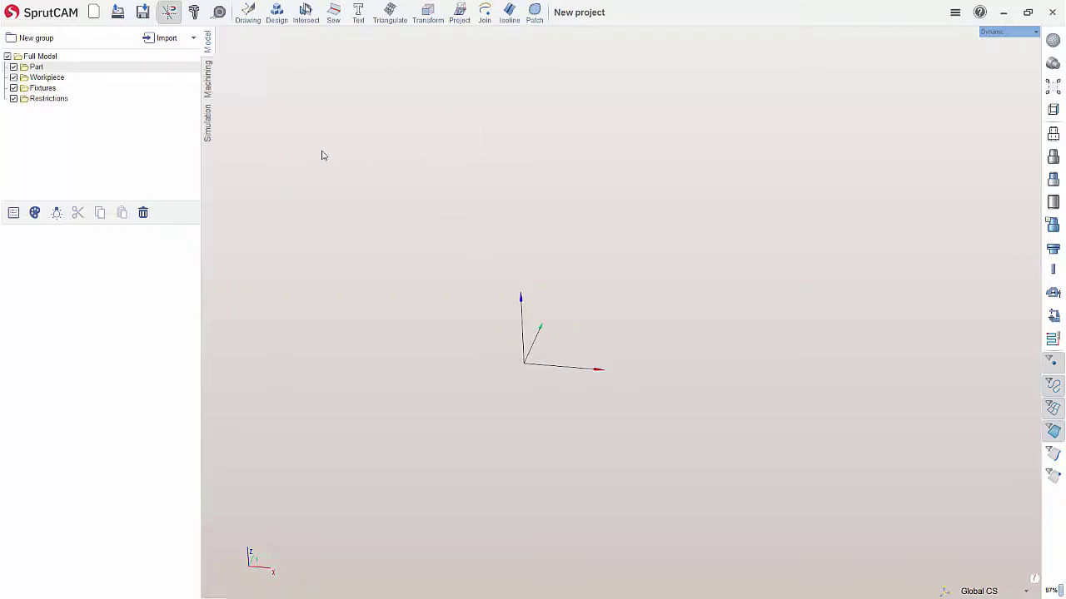
- Create a new design and start a sketch on the YZ plane
mouse_move(559, 321)
right_mouse_down()
mouse_move(533, 316)
mouse_move(563, 325)
mouse_move(551, 328)
right_mouse_up()
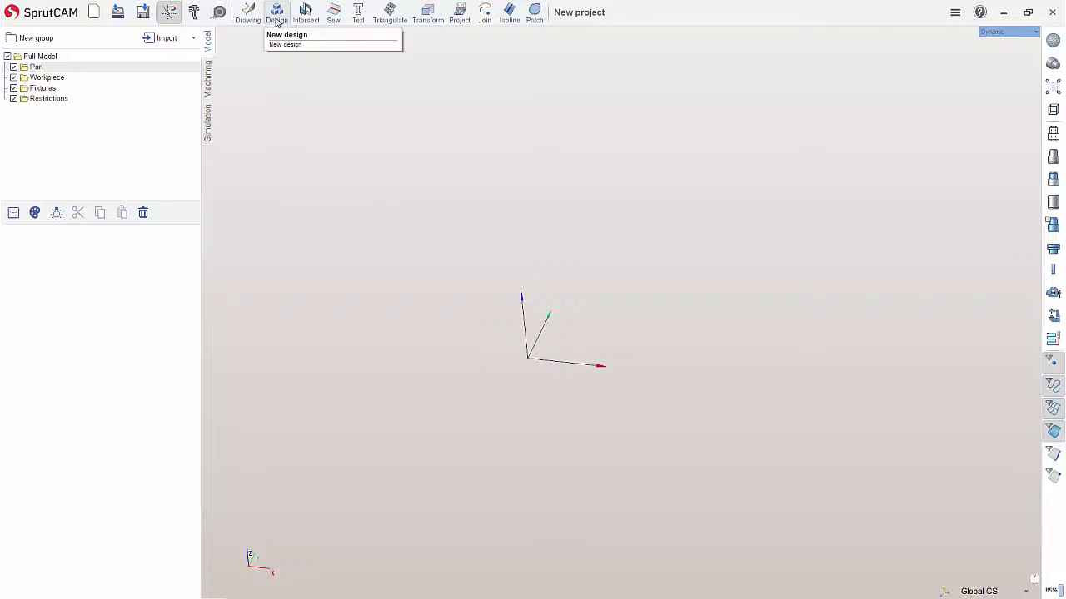
left_click(276, 16)
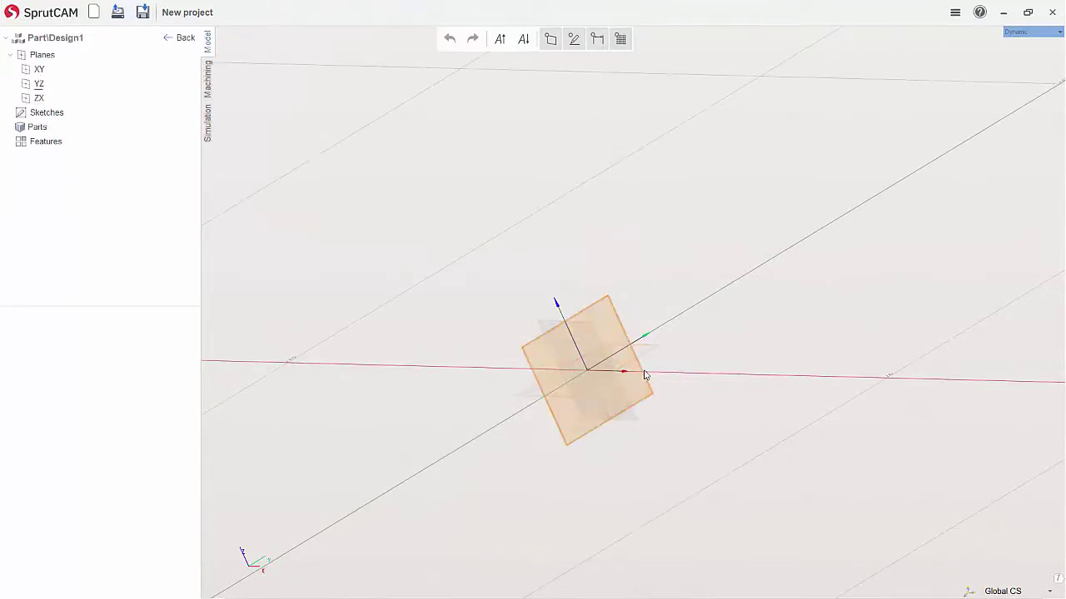
middle_click_drag(634, 364, 691, 375)
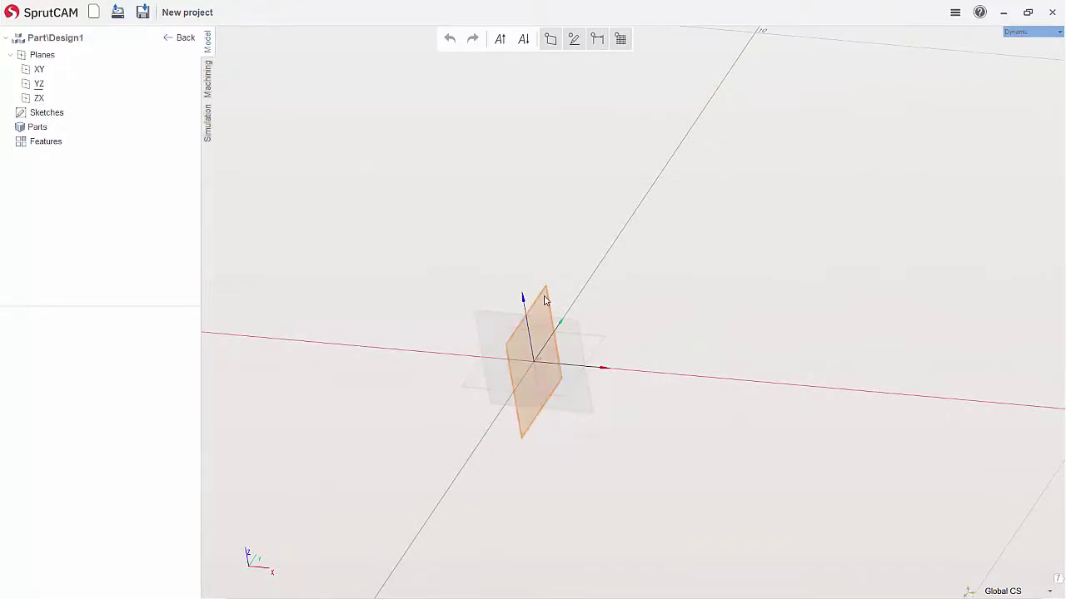
left_click(545, 300)
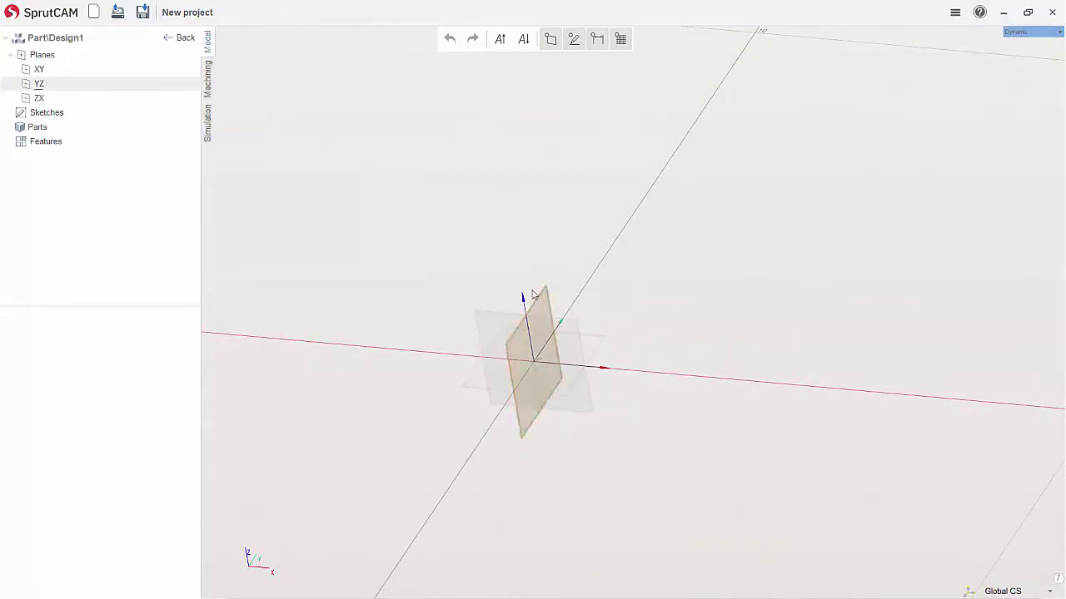
left_click(544, 307)
left_click(543, 305)
left_click(551, 331)
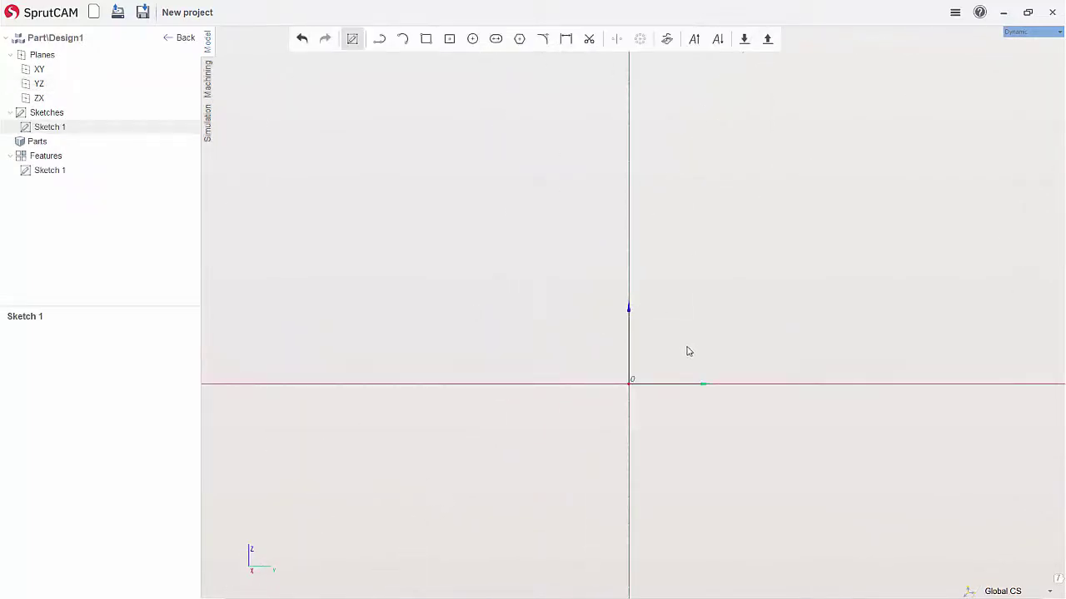
- Sketch a circle centred on the origin with a diameter of about 1.02
left_click(472, 40)
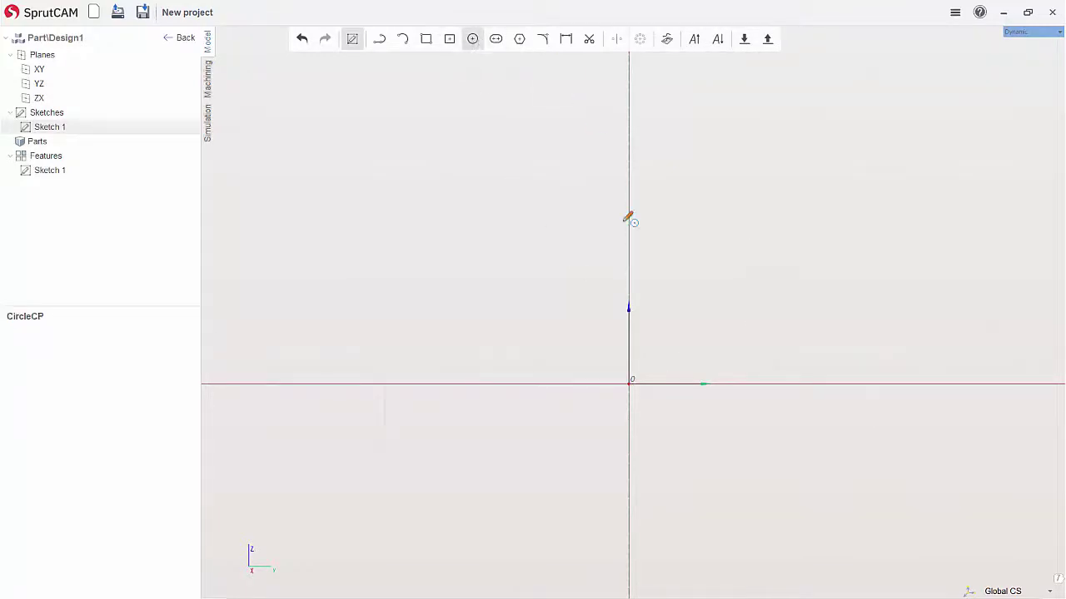
left_click(629, 384)
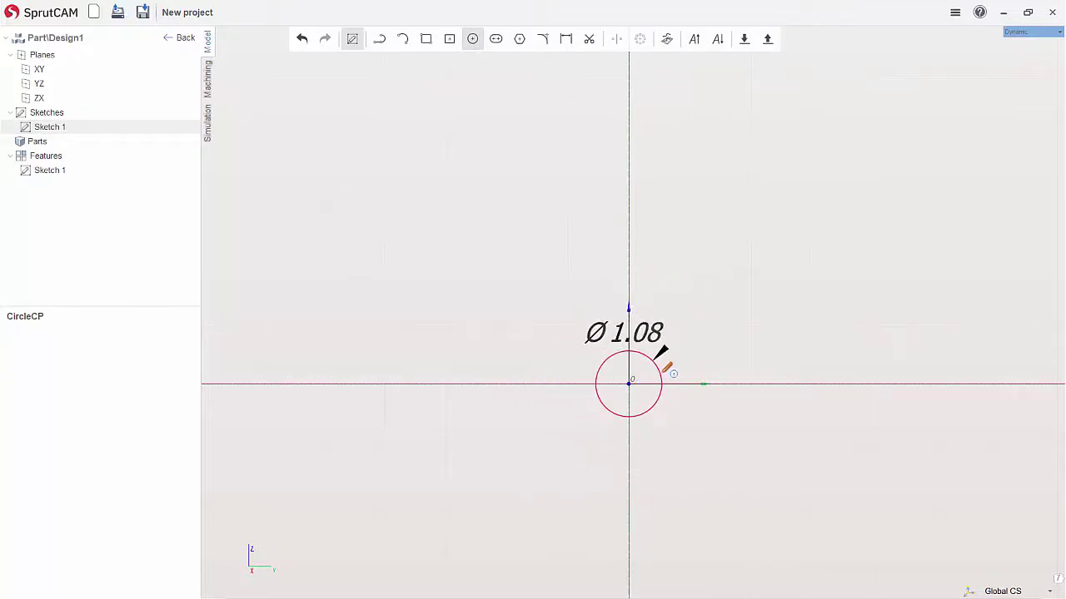
left_click(658, 372)
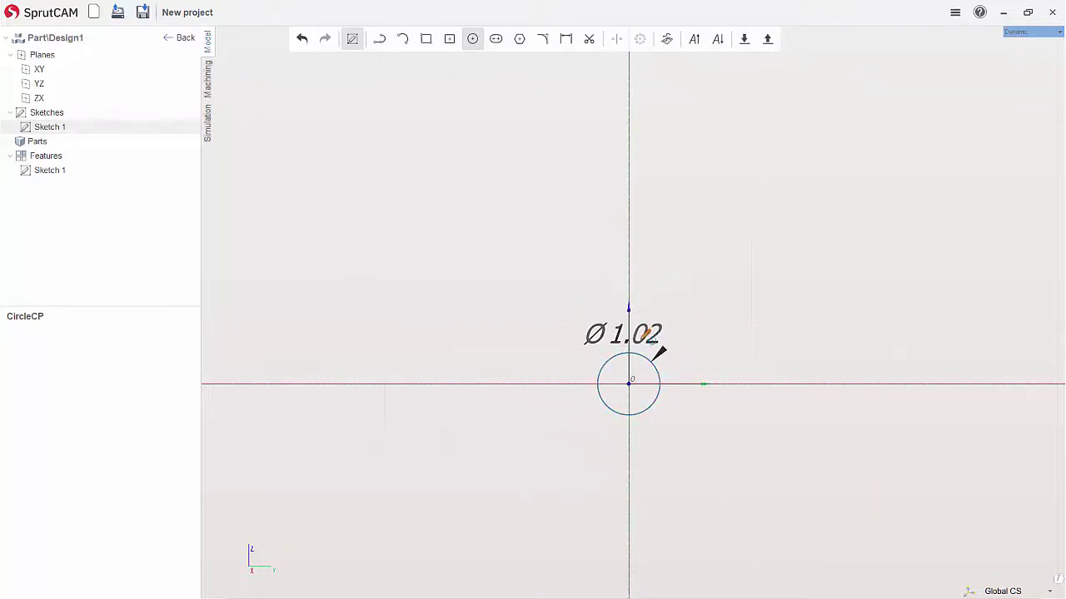
left_click(472, 40)
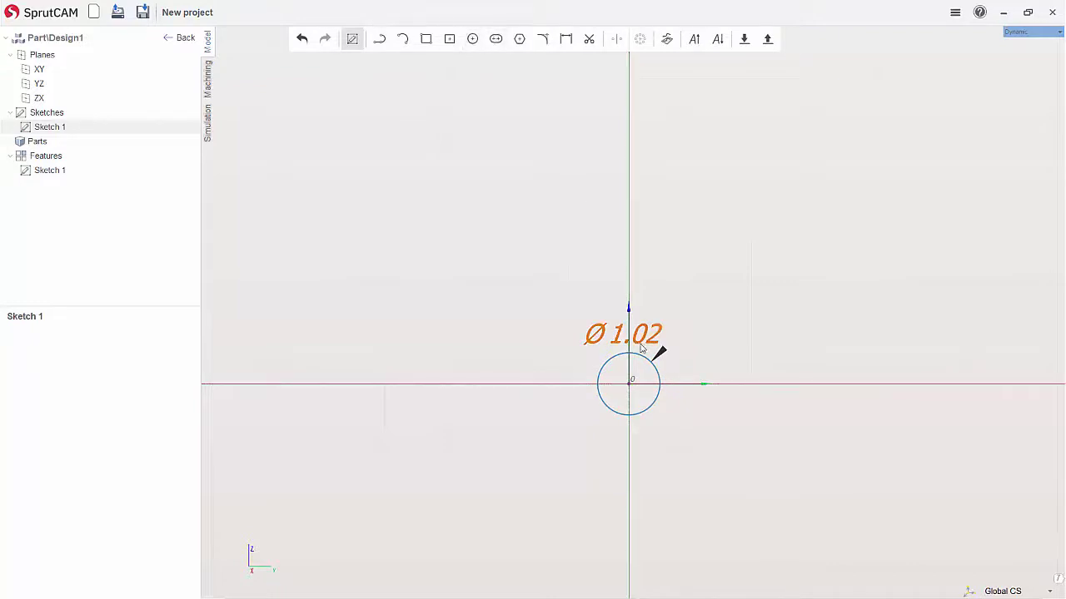
- Reposition the circle's diameter dimension, set it to 1, and finish the sketch
left_click_drag(656, 350, 571, 397)
double_click(578, 410)
type("1")
key("Return")
scroll(638, 396, "up", 5)
left_click(352, 40)
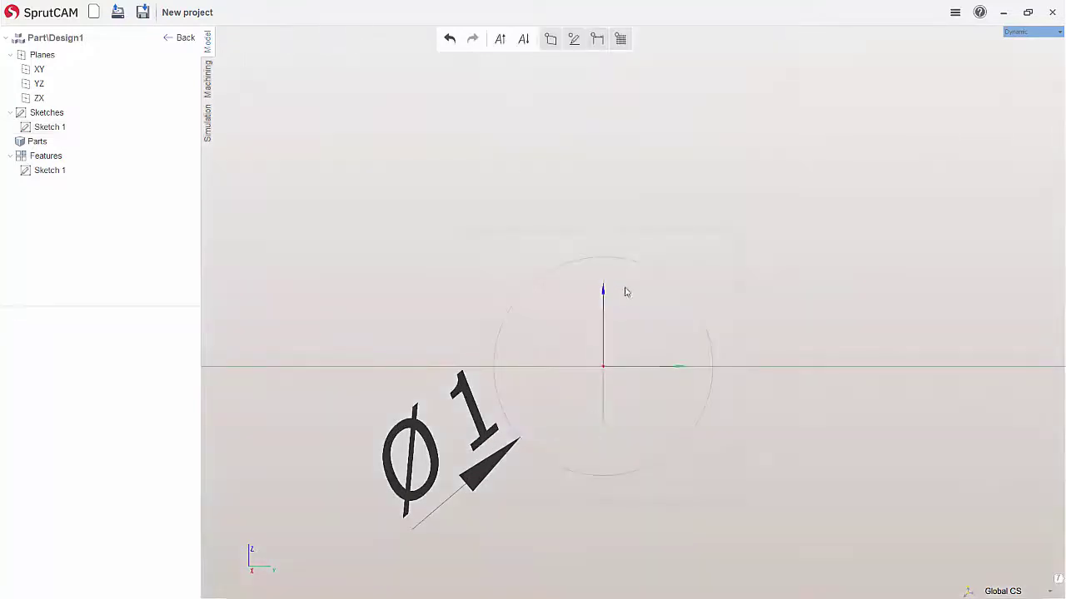
- Extrude the diameter 1 circle by 2 into a solid cylinder
left_click(643, 291)
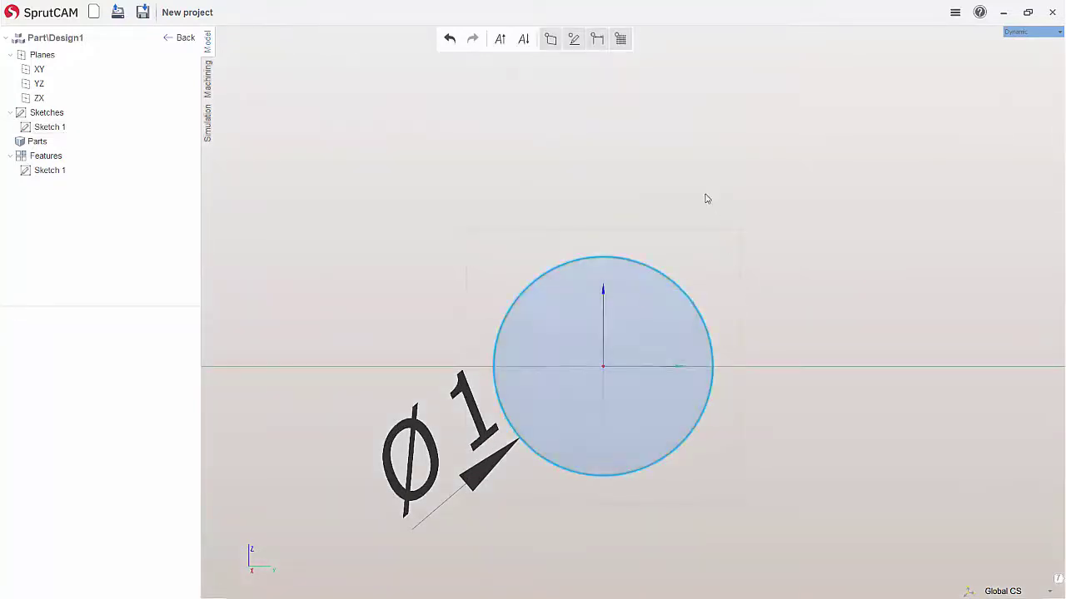
middle_click_drag(706, 199, 757, 235)
left_click_drag(431, 158, 713, 309)
right_click_drag(799, 261, 649, 258)
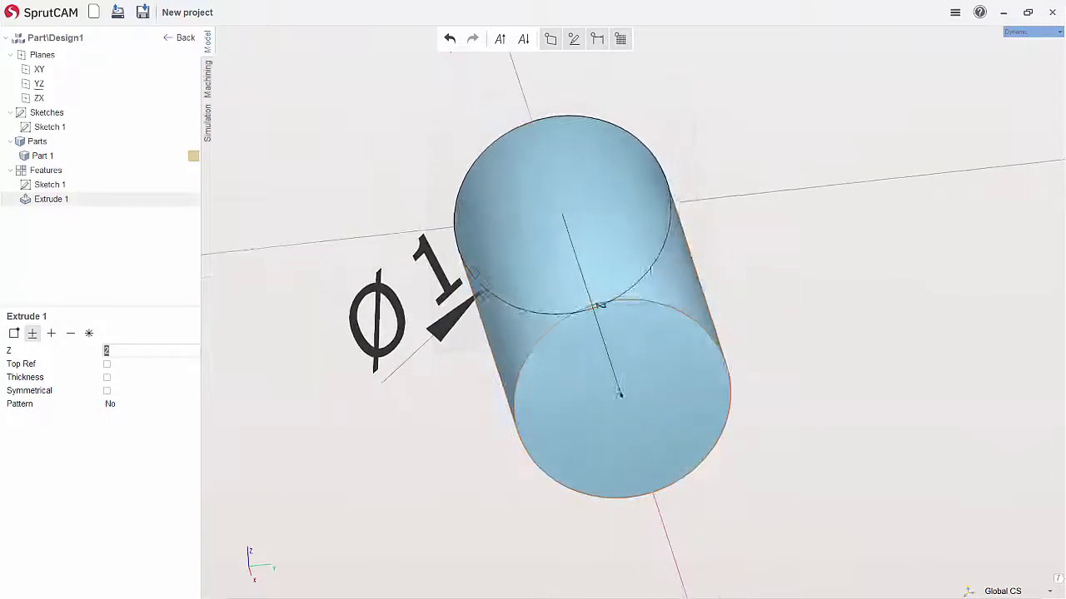
- Create a plane tangent to the cylinder's side at an angle of -90° and start a sketch on it
left_click(636, 302)
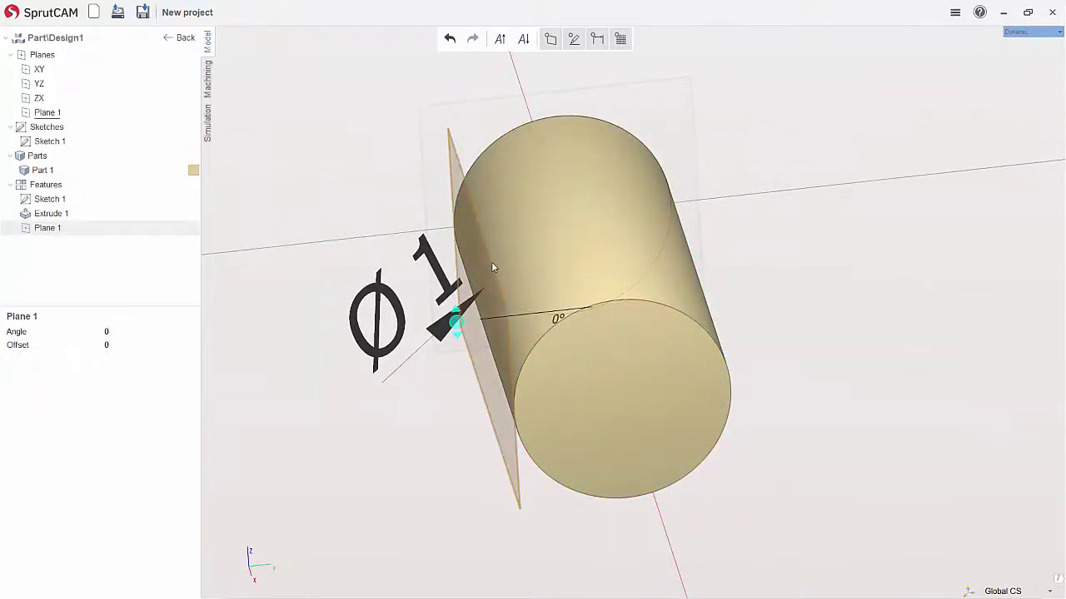
left_click_drag(491, 266, 588, 226)
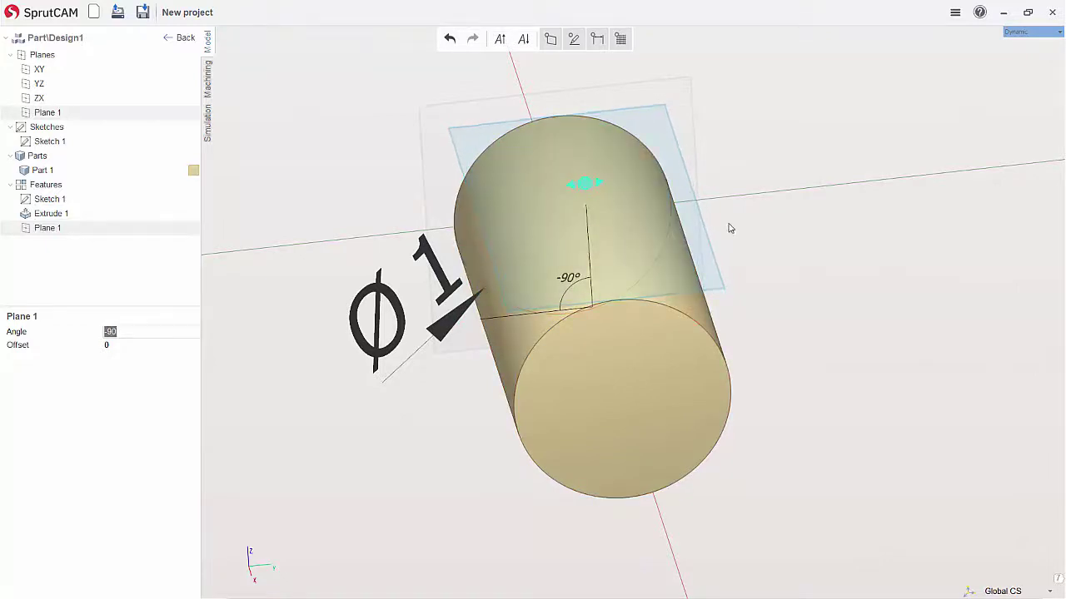
right_click_drag(848, 247, 802, 185)
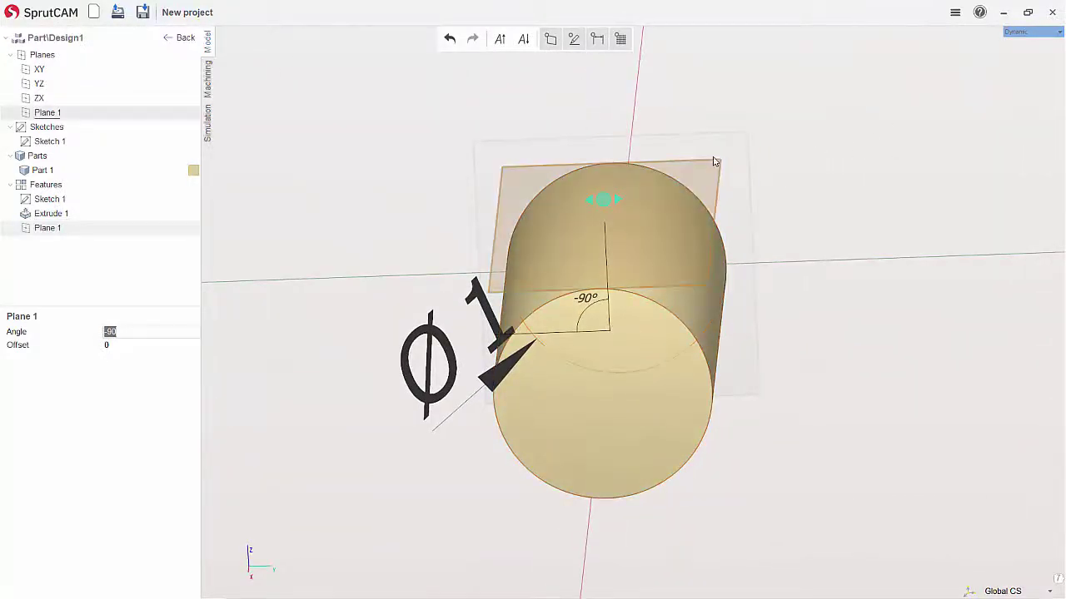
mouse_move(714, 162)
left_click(724, 192)
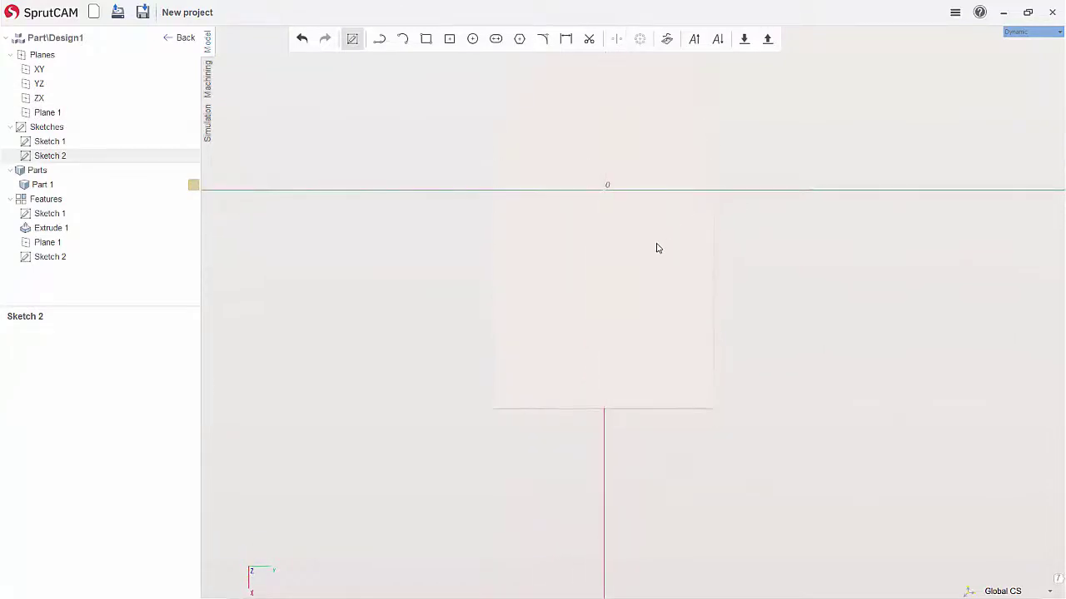
- Sketch a circle of diameter 0.5 on the cylinder's centreline near its front end and finish the sketch
left_click(472, 39)
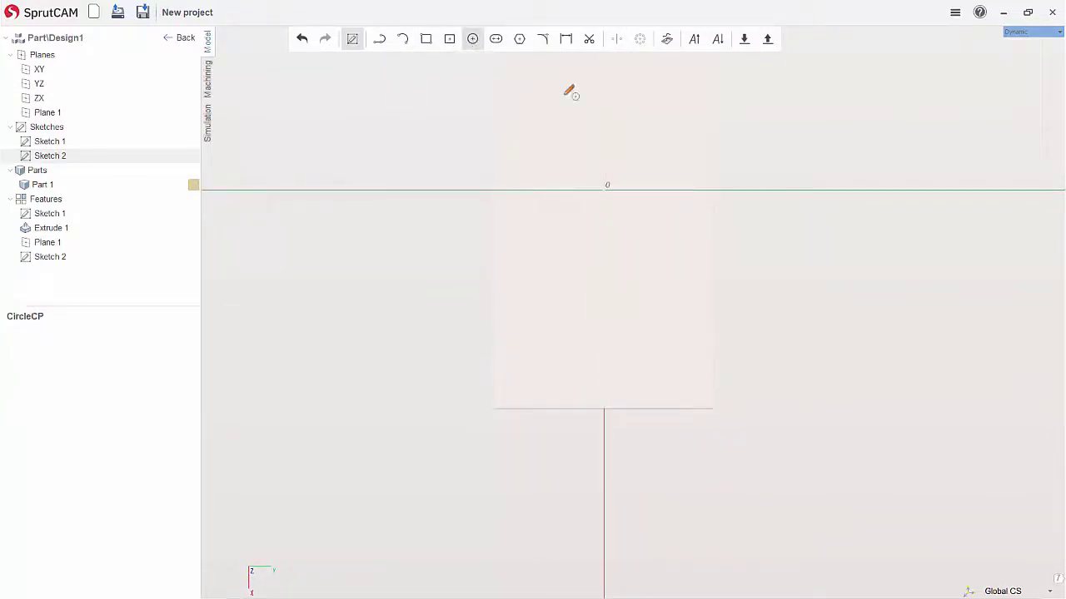
left_click(604, 334)
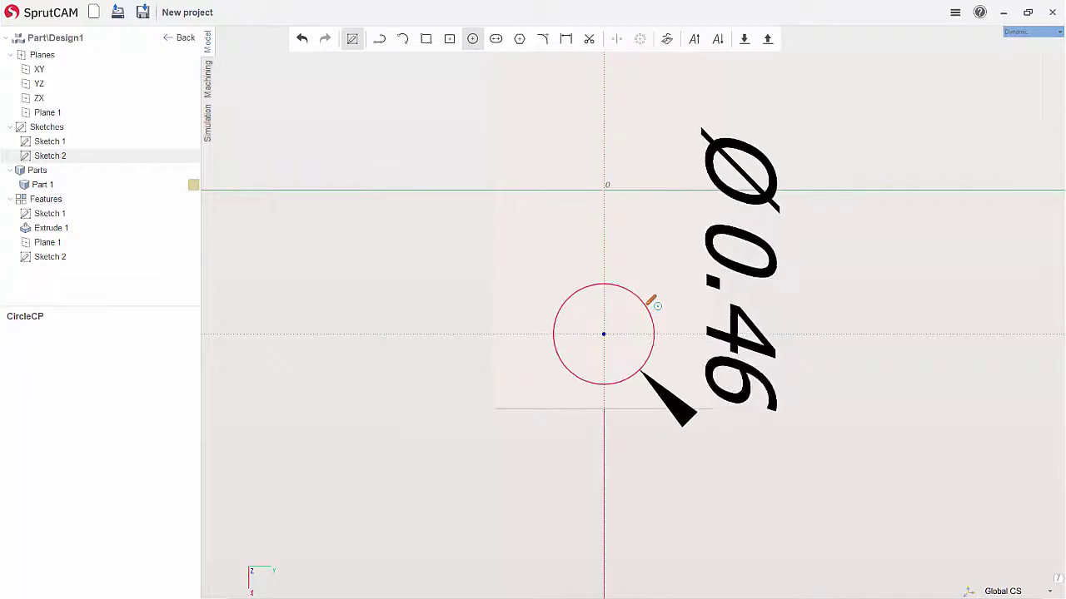
left_click(652, 301)
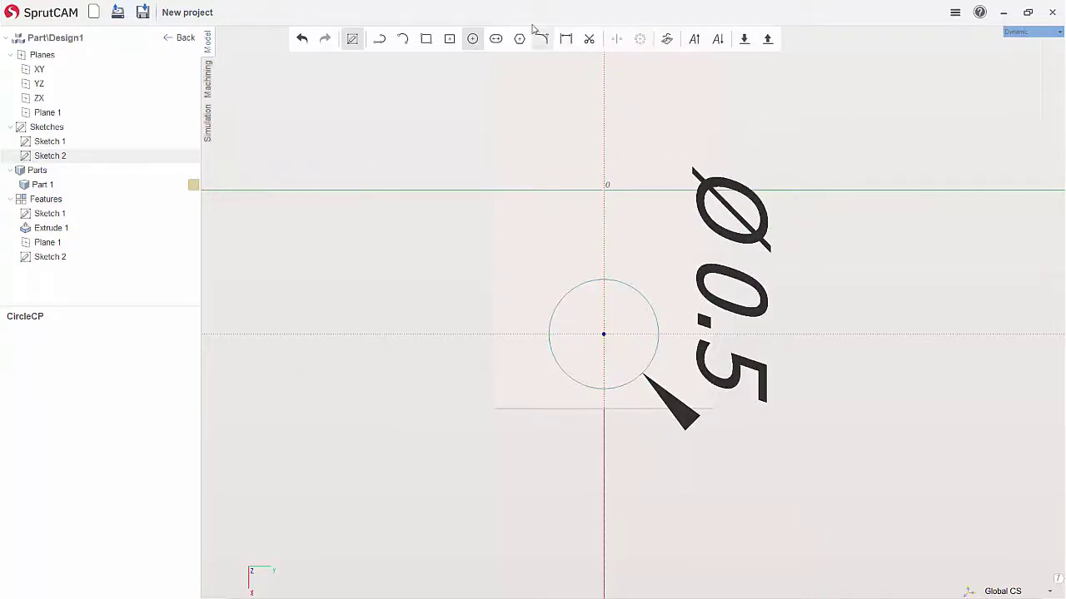
left_click(472, 38)
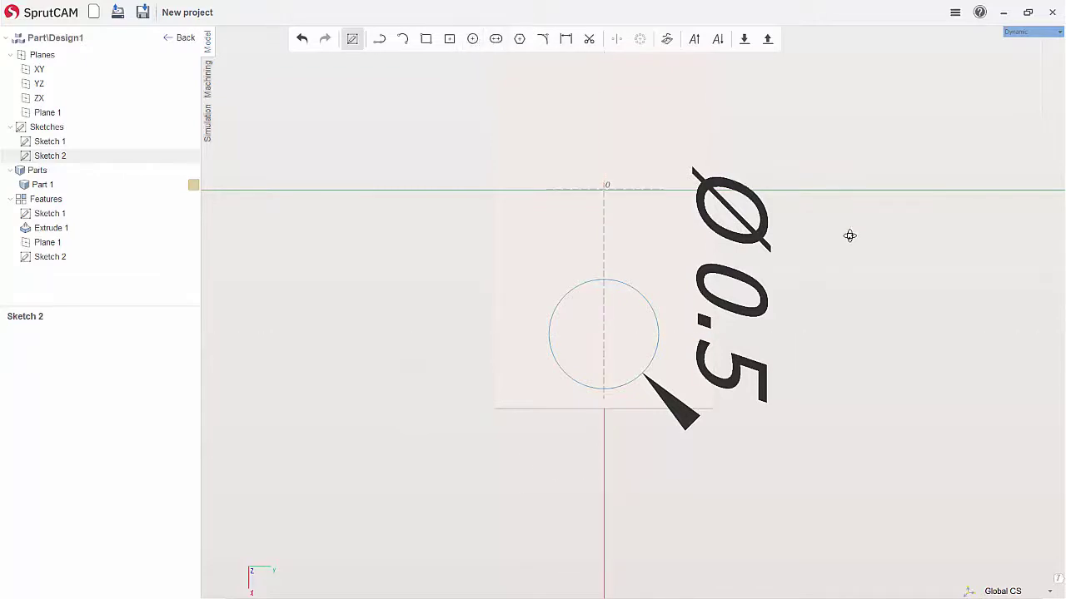
middle_click_drag(850, 236, 857, 136)
left_click(662, 294)
left_click(352, 38)
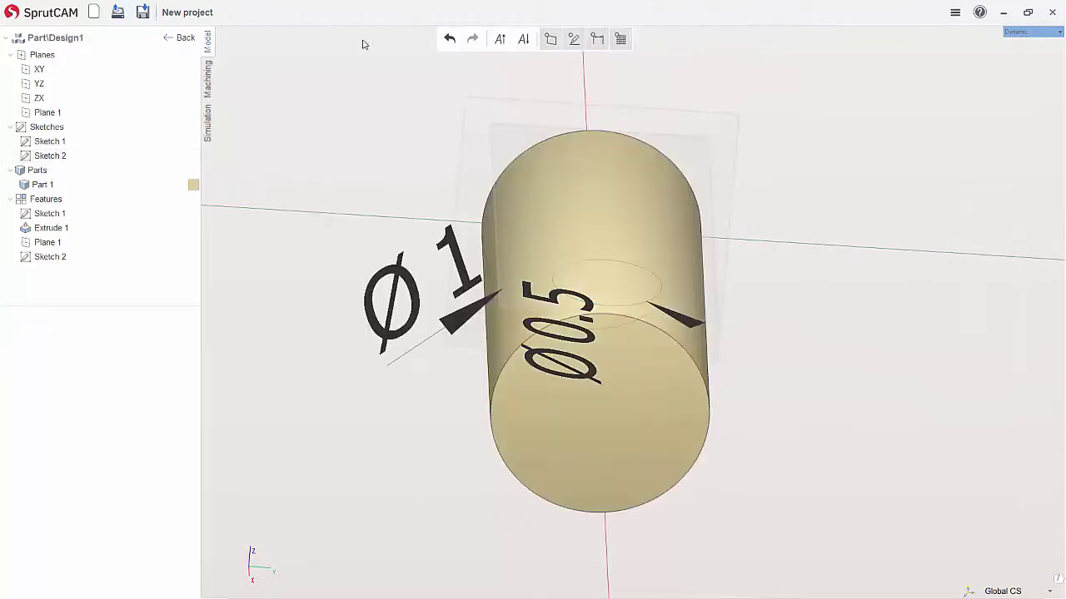
- Cut the diameter 0.5 circle into the cylinder with an extrusion of -0.3
left_click(647, 272)
left_click_drag(642, 290, 632, 347)
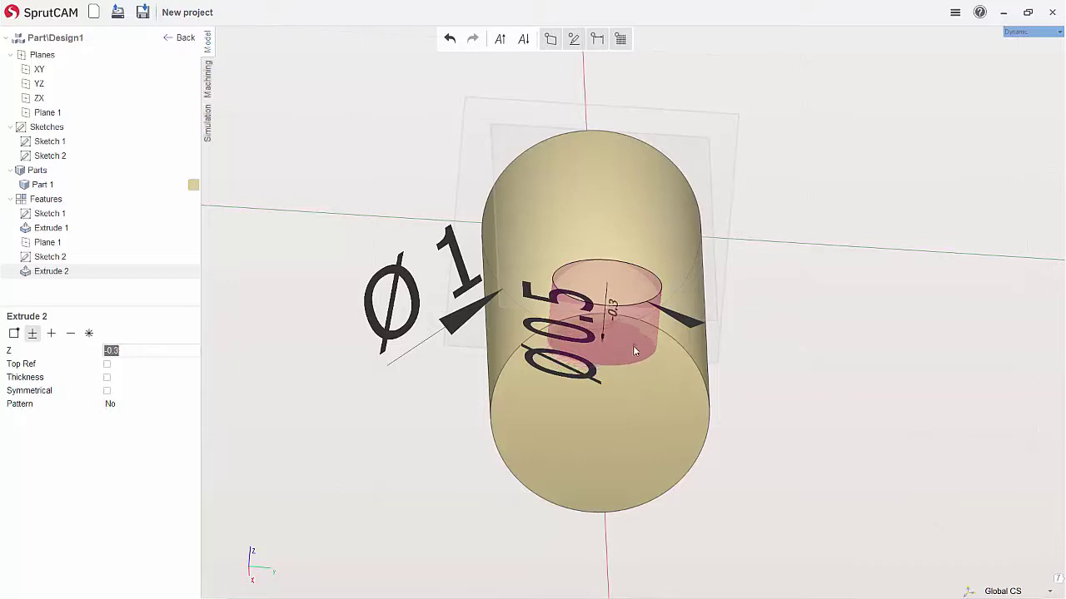
left_click(633, 345)
middle_click_drag(801, 277, 782, 311)
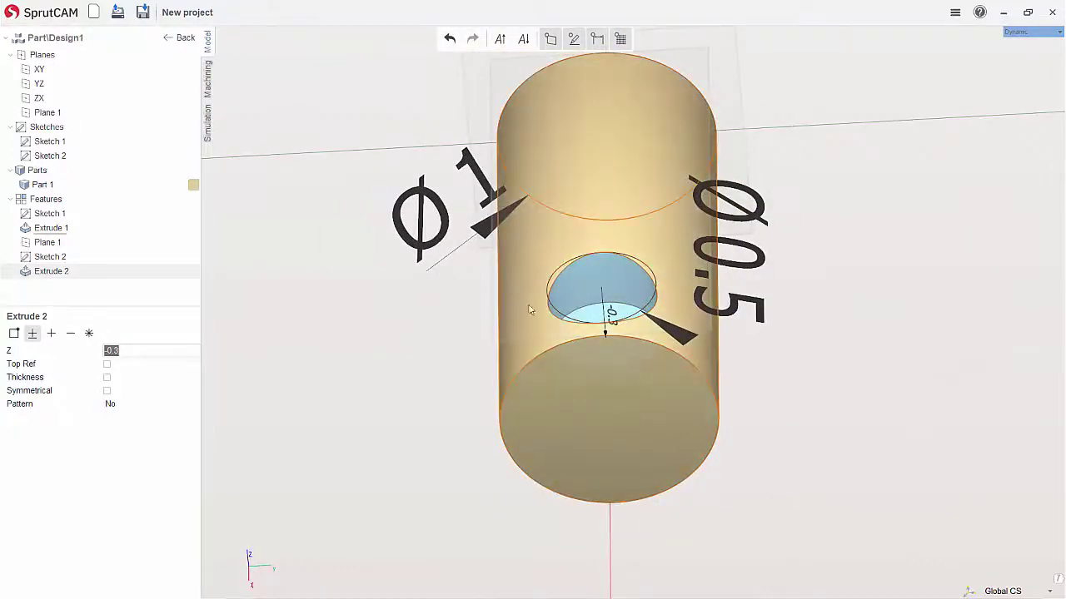
- Make the hole's cut extrusion symmetrical about its sketch plane
left_click(107, 391)
left_click(87, 273)
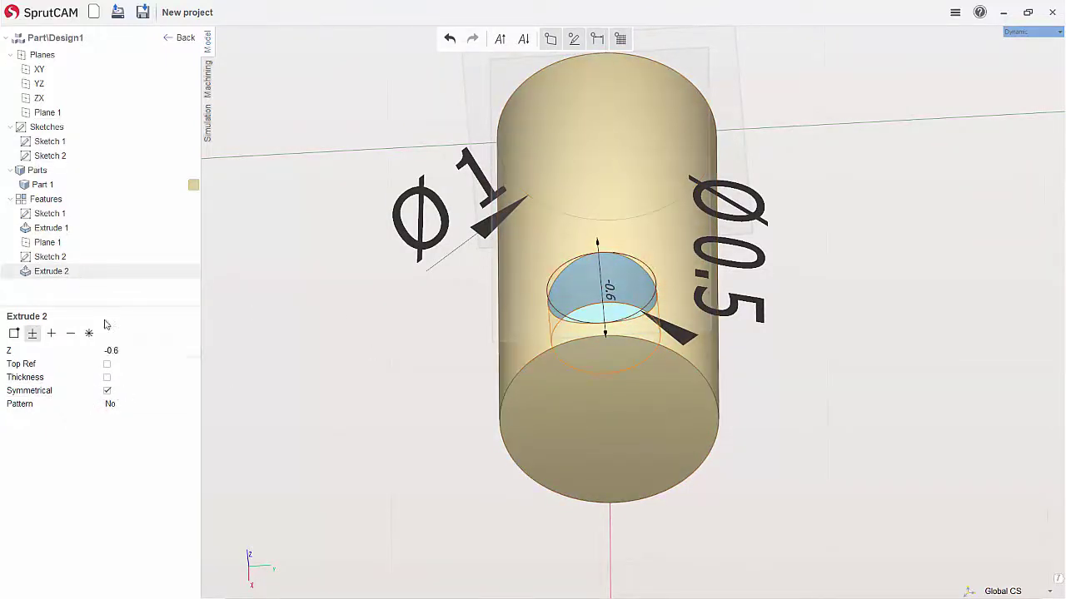
left_click(109, 392)
left_click(110, 392)
- Add a new mirror pattern about the XY plane to the hole's cut extrusion
left_click(108, 402)
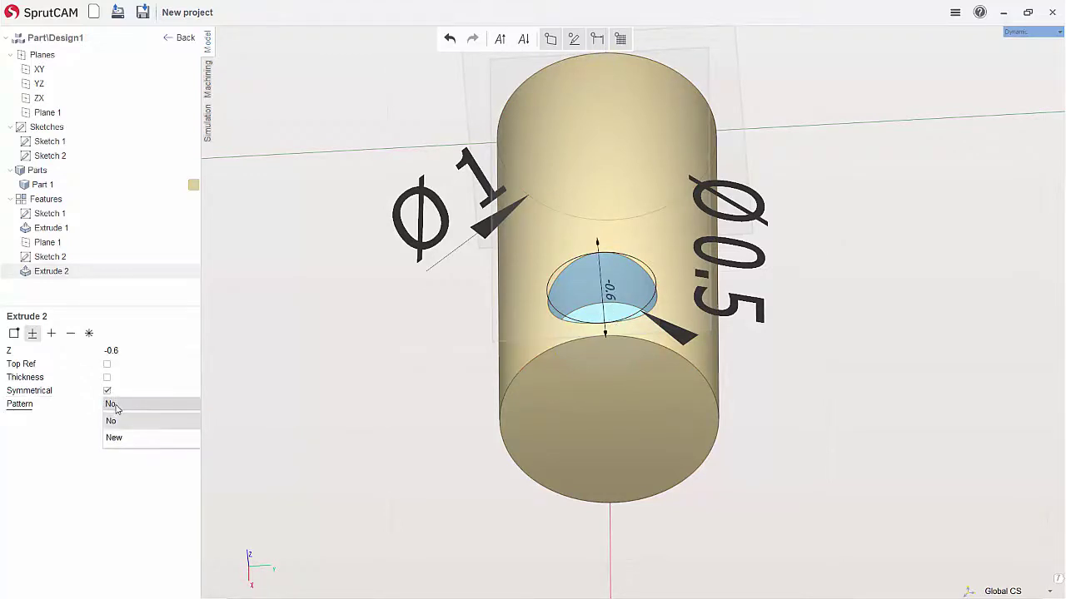
left_click(114, 436)
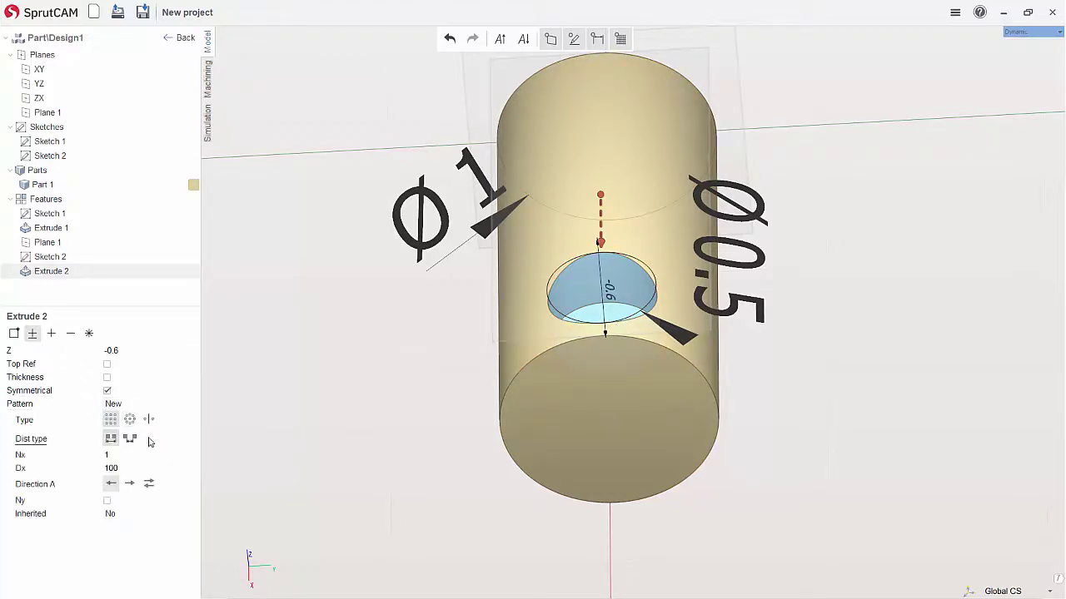
left_click(148, 419)
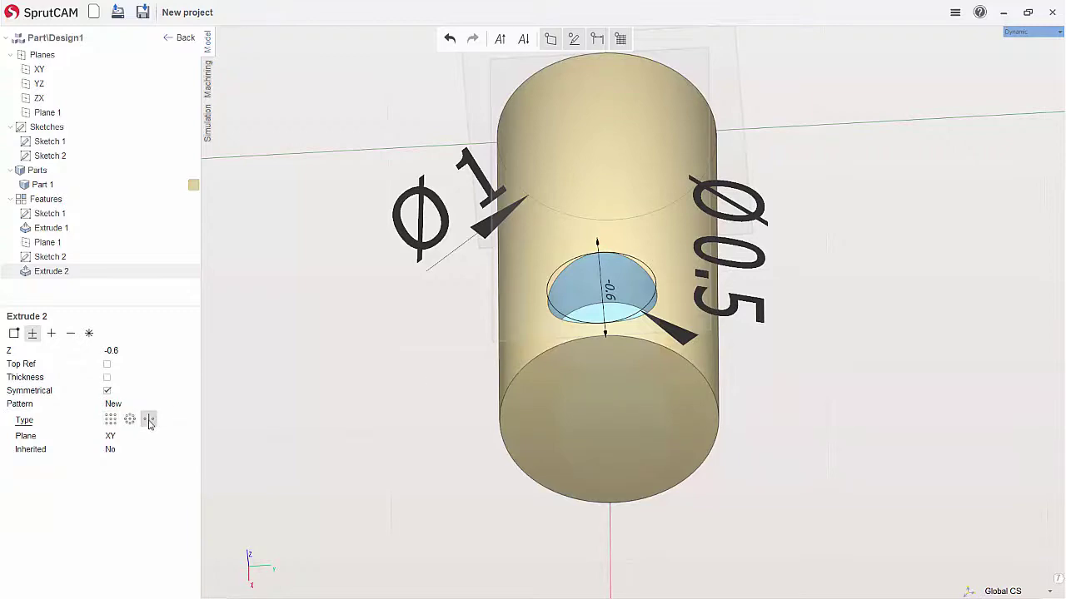
middle_click_drag(444, 360, 421, 342)
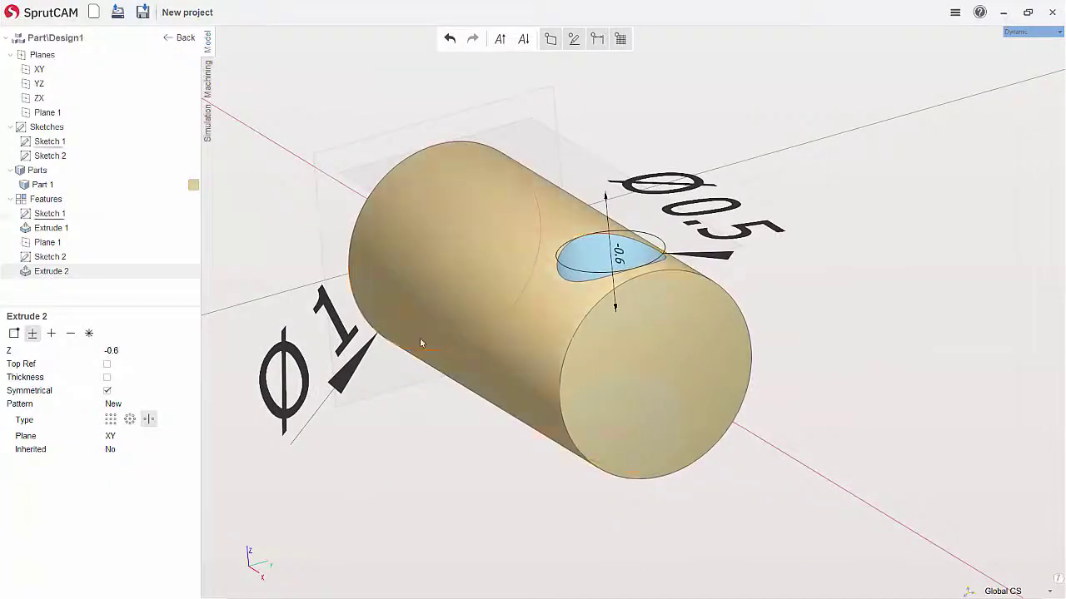
- Switch to the machining workspace and add a new part to the Tormach PCNC machine
left_click(207, 96)
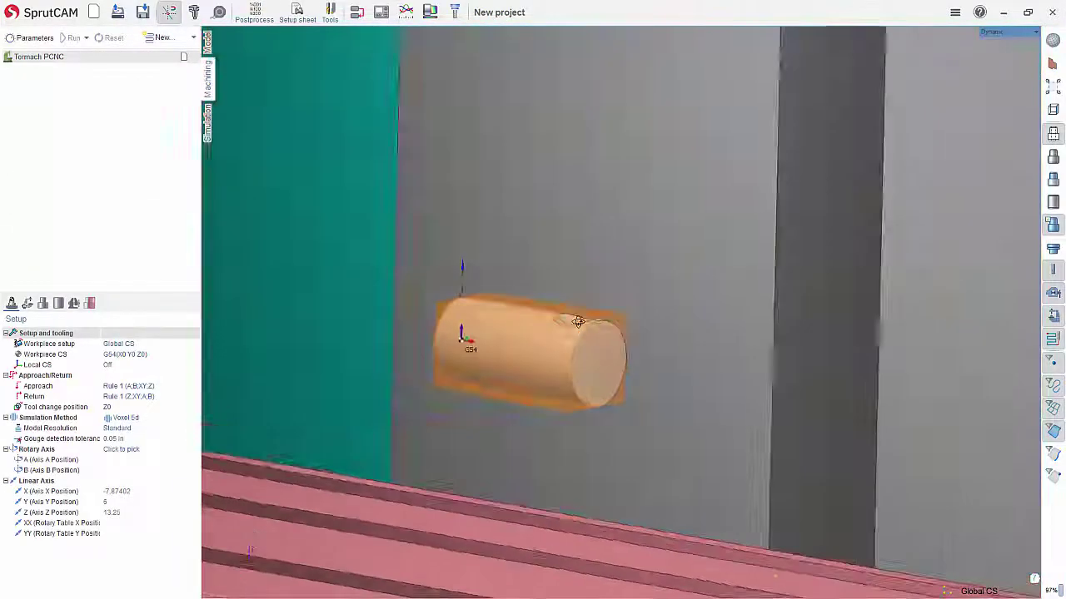
middle_click_drag(578, 321, 616, 351)
scroll(616, 352, "down", 5)
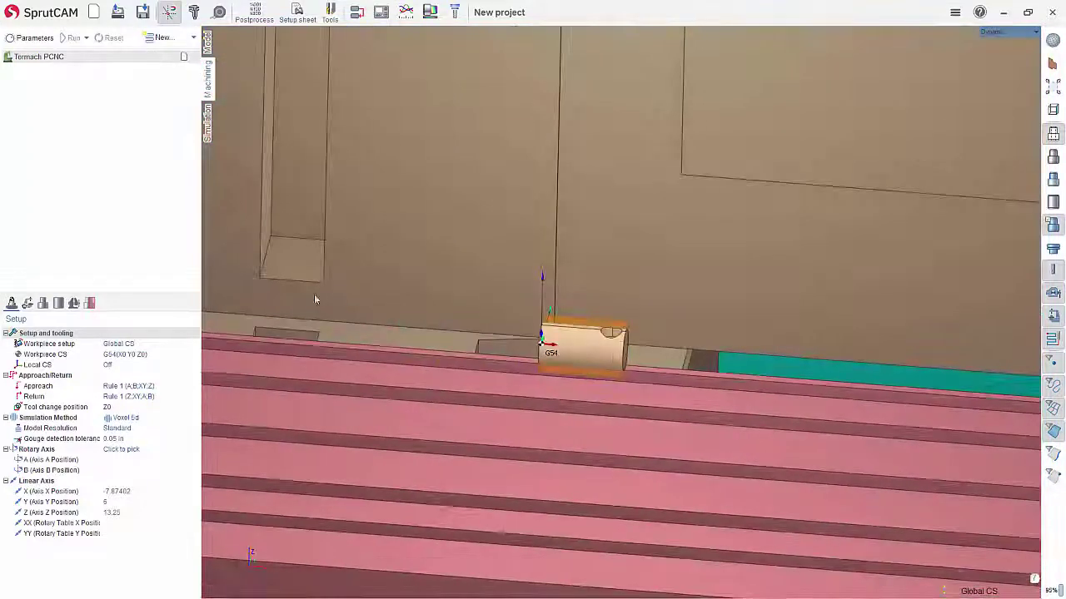
left_click(192, 37)
mouse_move(191, 55)
left_click(258, 70)
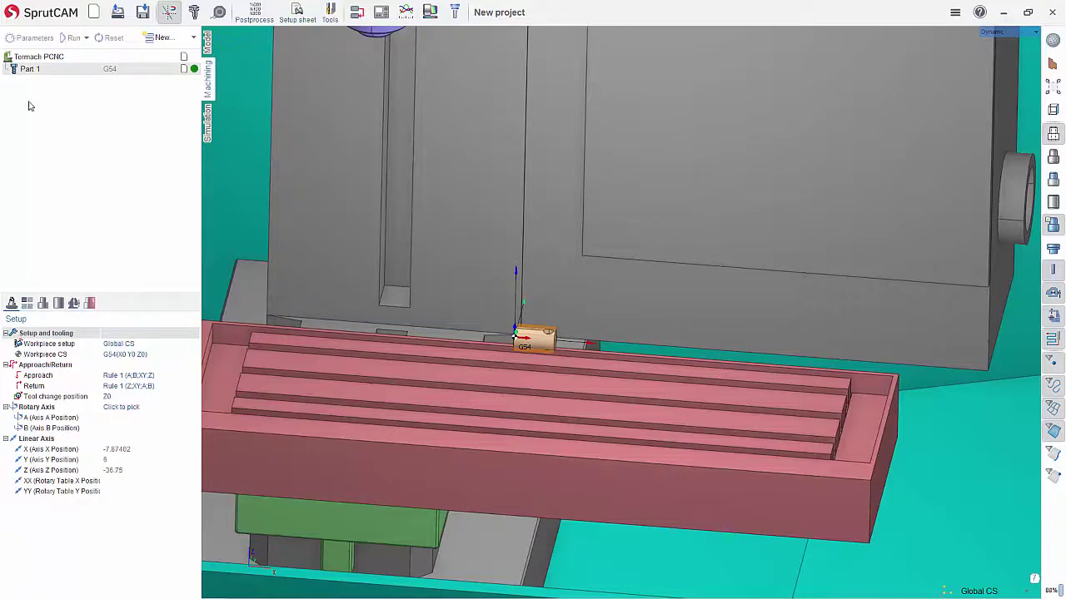
- Set the Tormach PCNC's X-axis table selector to Horizontal axis A in the machine tooling setup
left_click(39, 57)
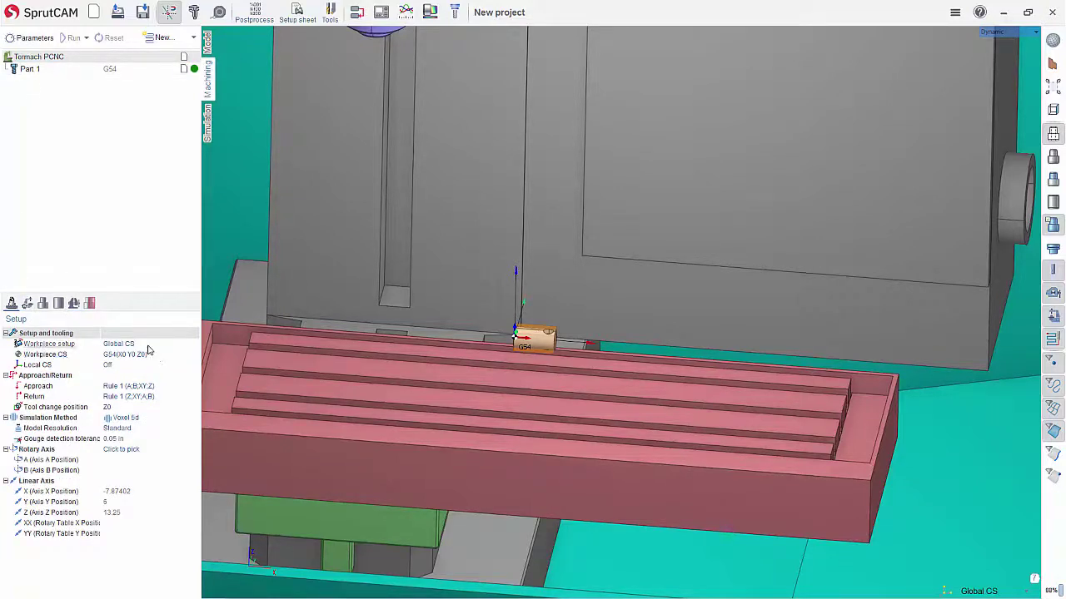
left_click(28, 304)
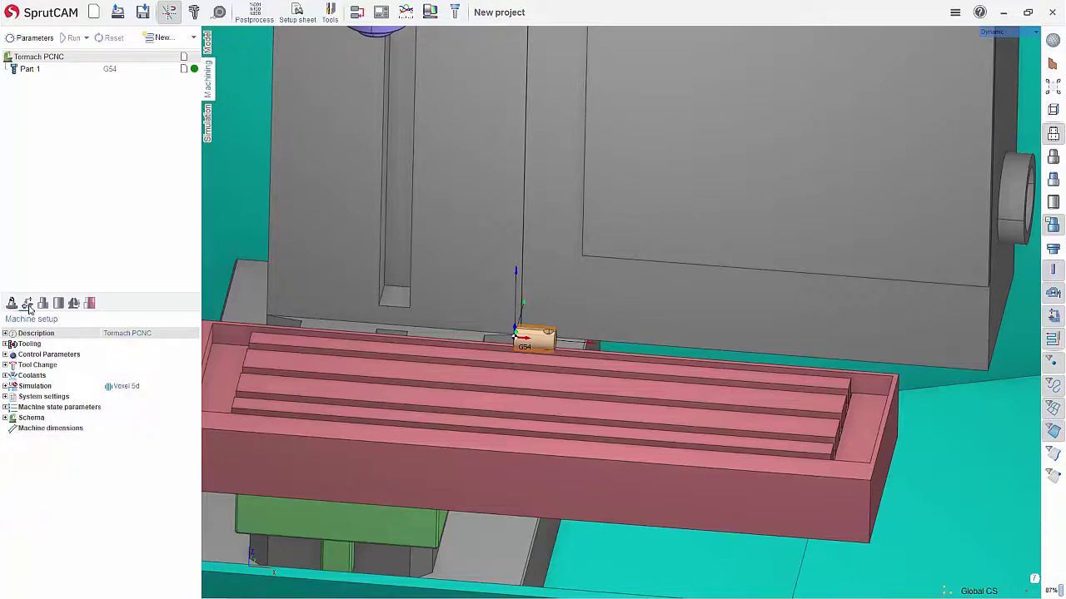
left_click(6, 344)
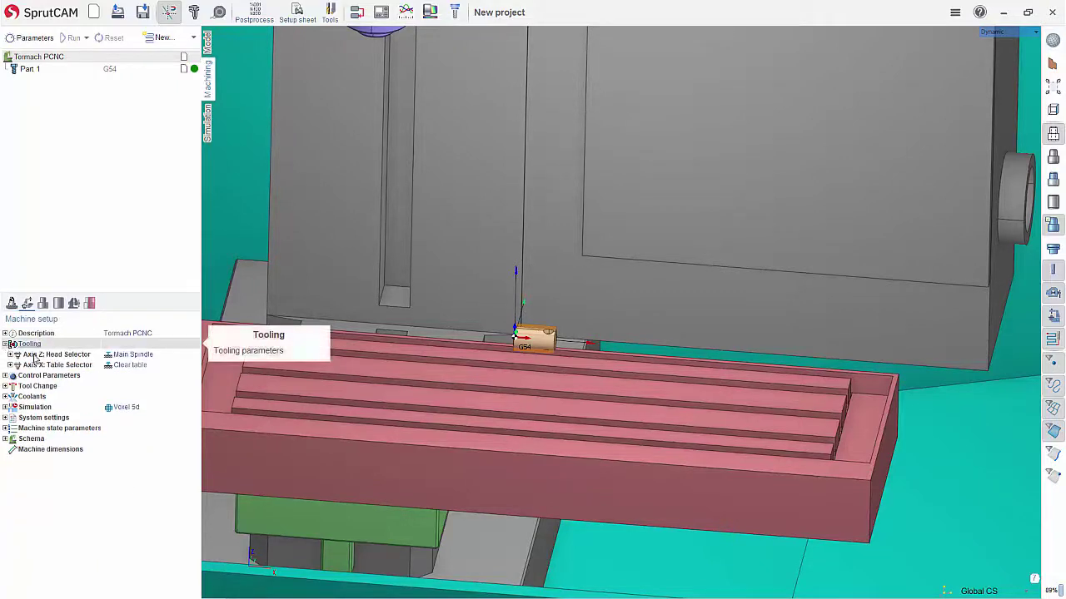
left_click(133, 365)
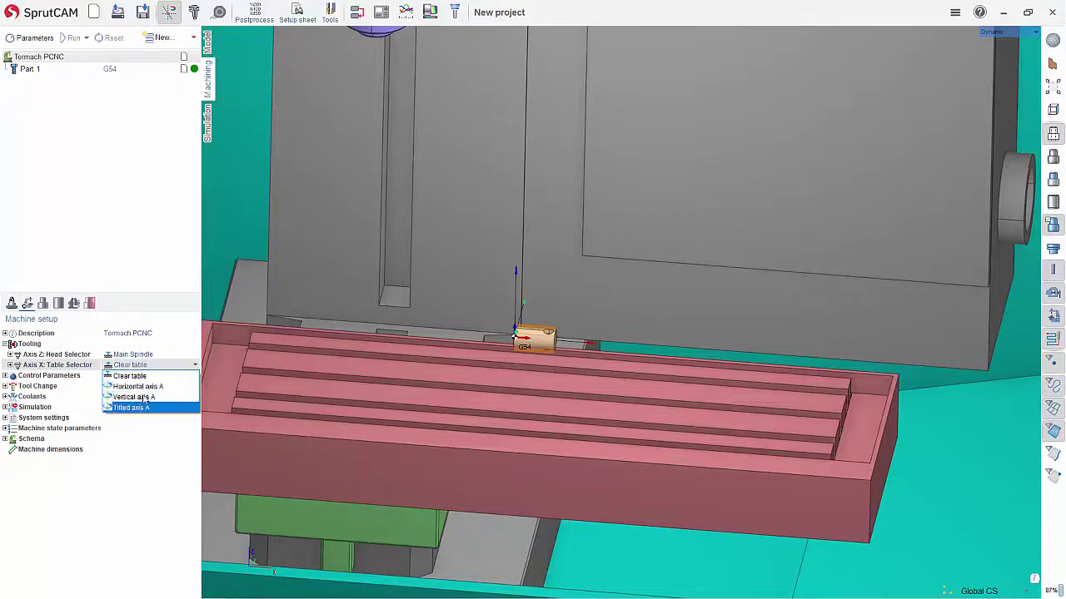
left_click(148, 387)
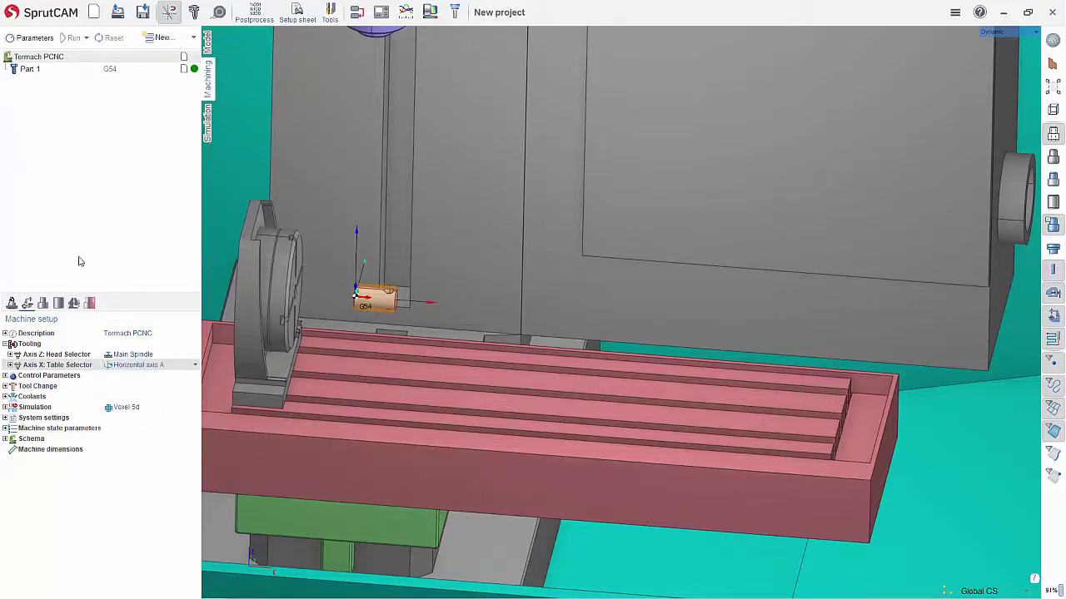
- Load the 3 Jaw 6 inch Chuck fixture onto the machine's rotary axis
left_click(74, 304)
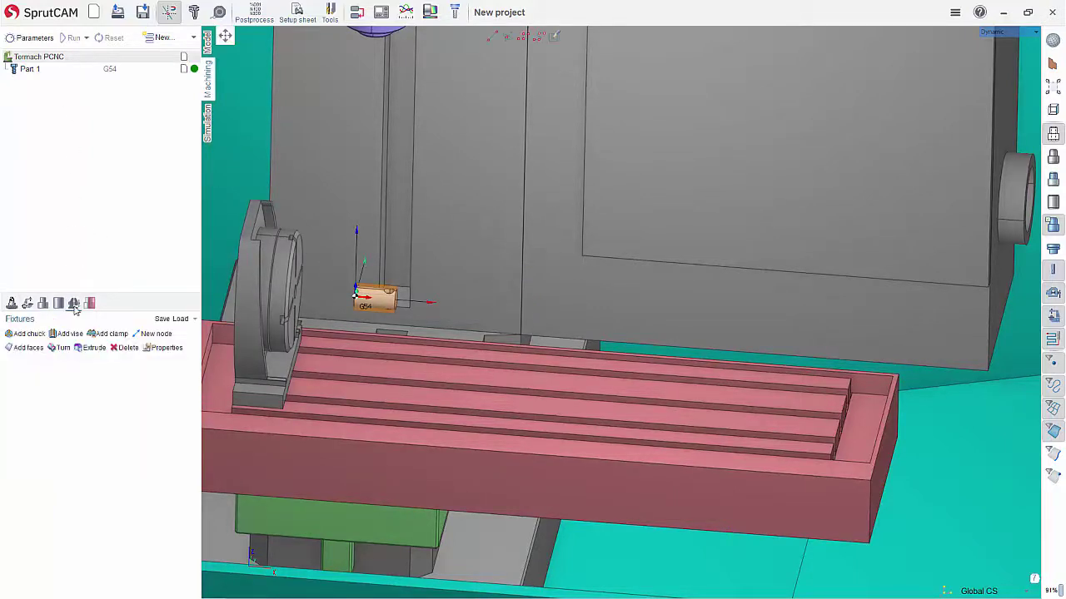
left_click(195, 322)
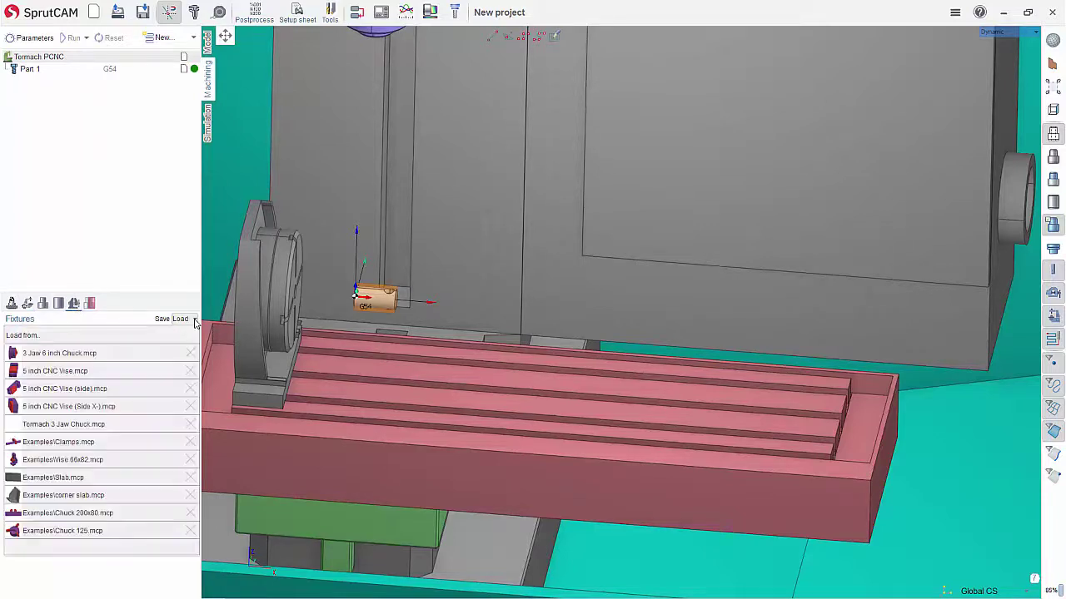
left_click(58, 354)
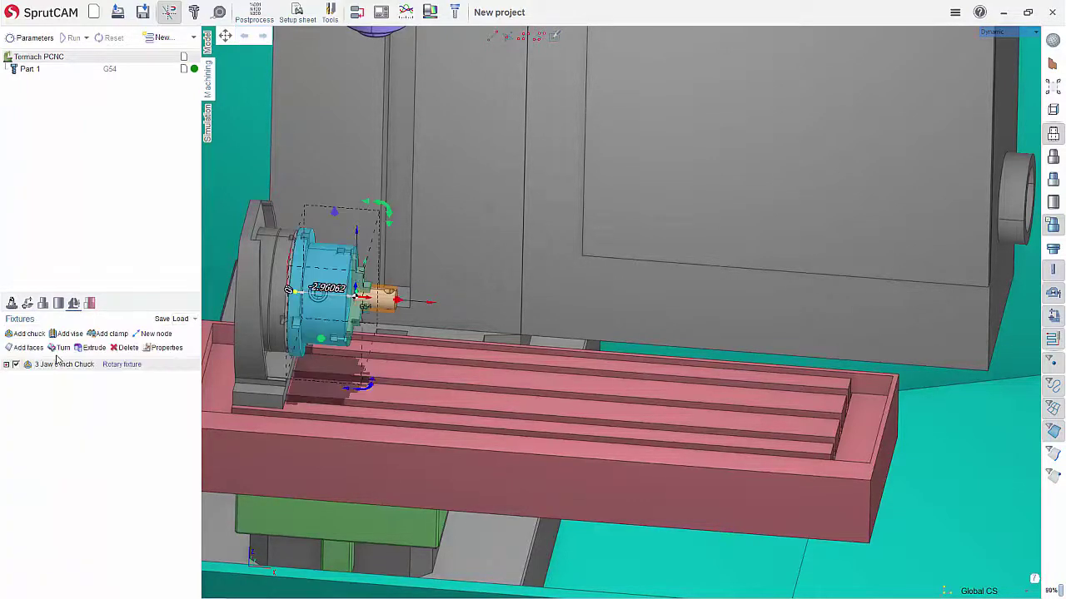
mouse_move(498, 294)
middle_mouse_down()
mouse_move(447, 274)
mouse_move(514, 298)
middle_mouse_up()
scroll(394, 295, "up", 5)
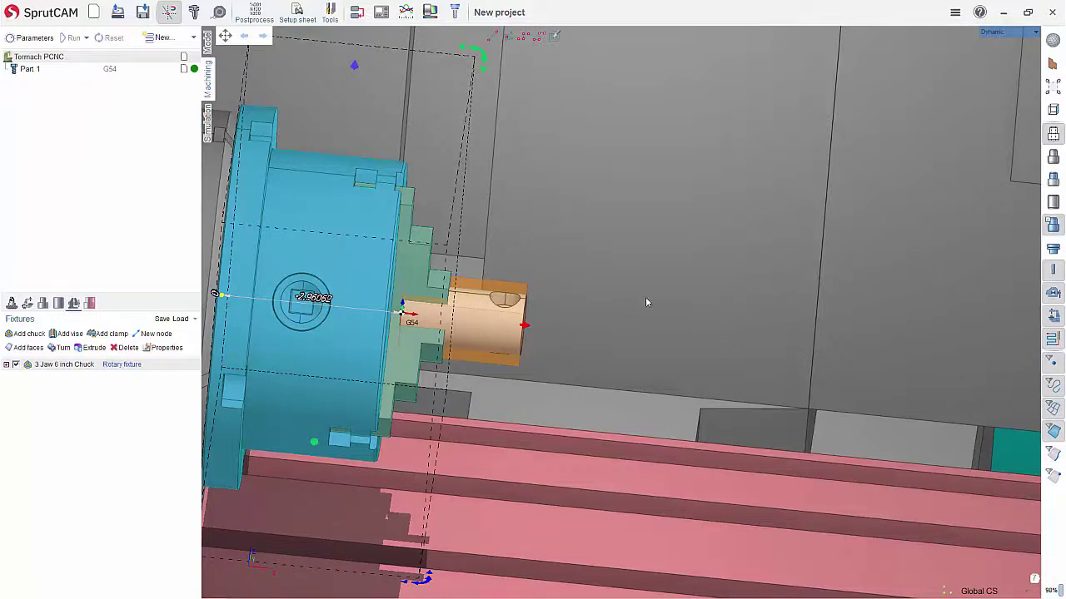
scroll(649, 300, "down", 3)
middle_click_drag(590, 325, 572, 314)
scroll(685, 291, "down", 3)
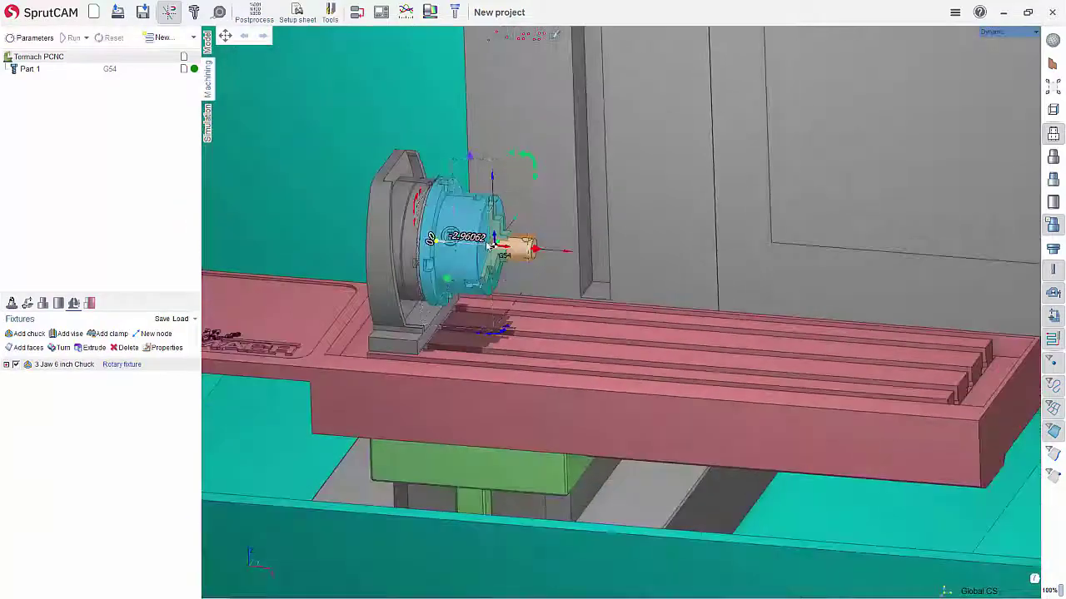
scroll(491, 243, "up", 5)
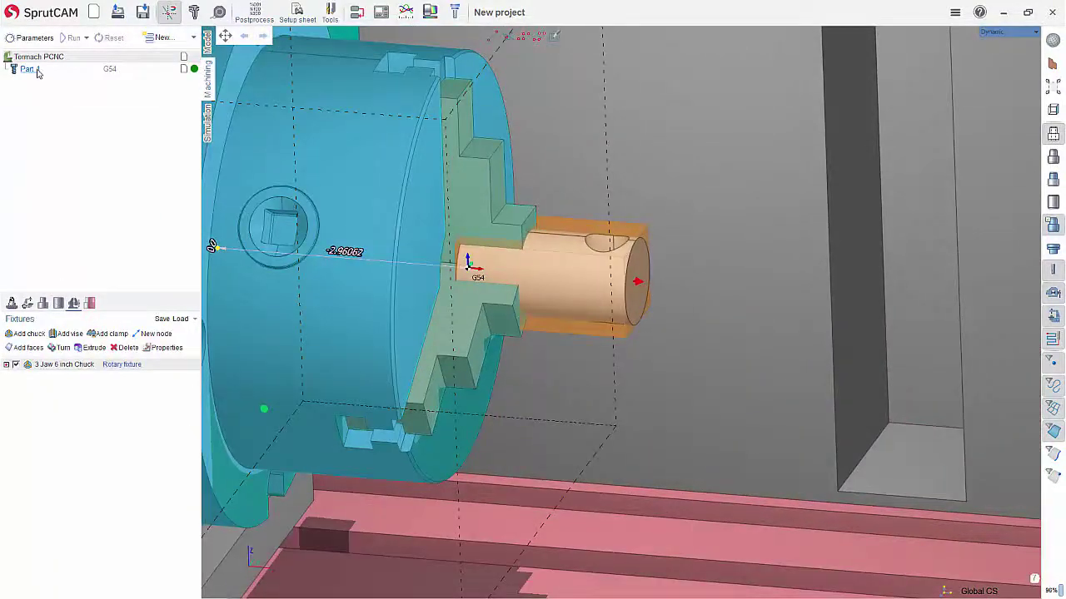
- Delete the machining result of the previous operation from Part 1's workpiece definition
left_click(37, 71)
middle_click_drag(498, 239, 527, 232)
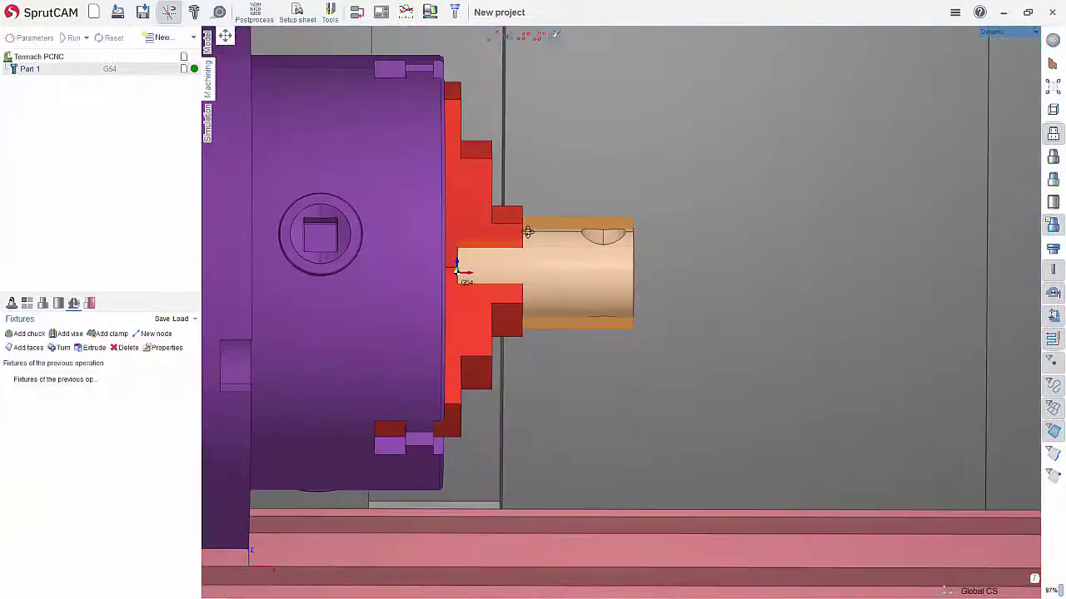
left_click(59, 304)
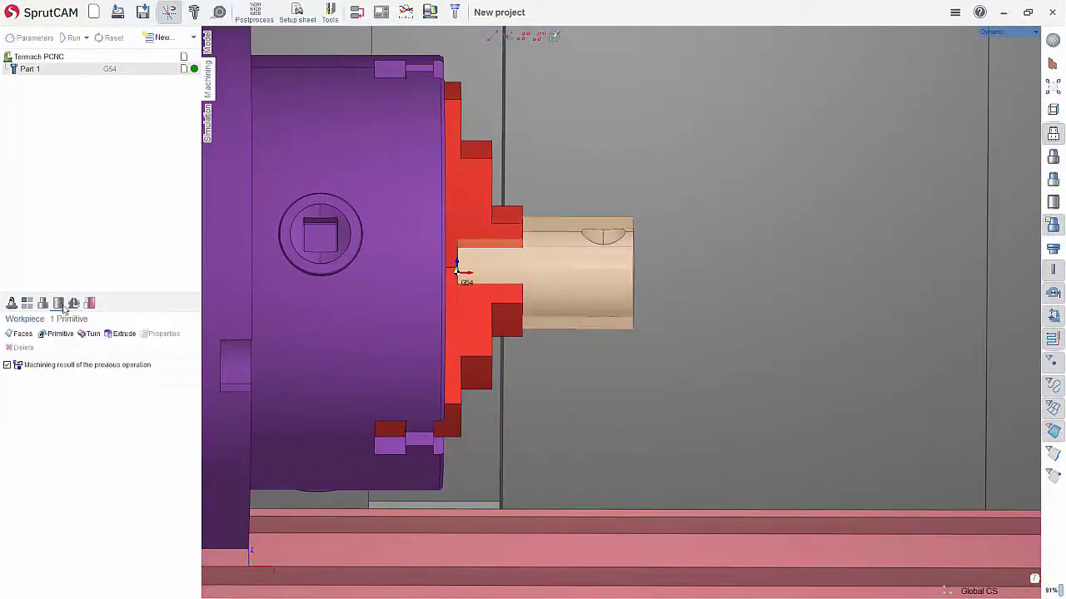
left_click(67, 365)
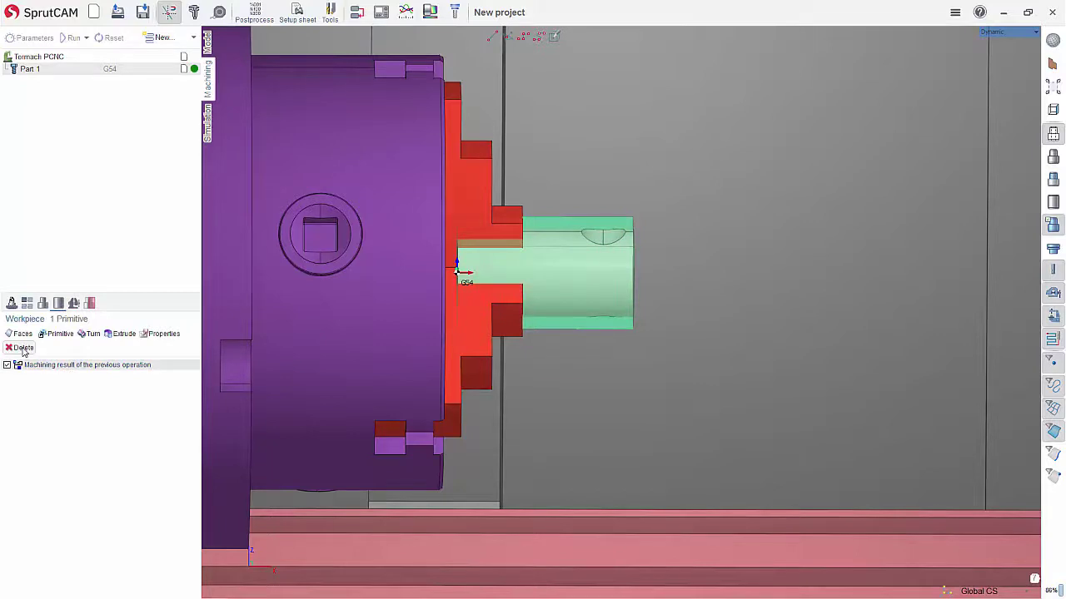
left_click(22, 348)
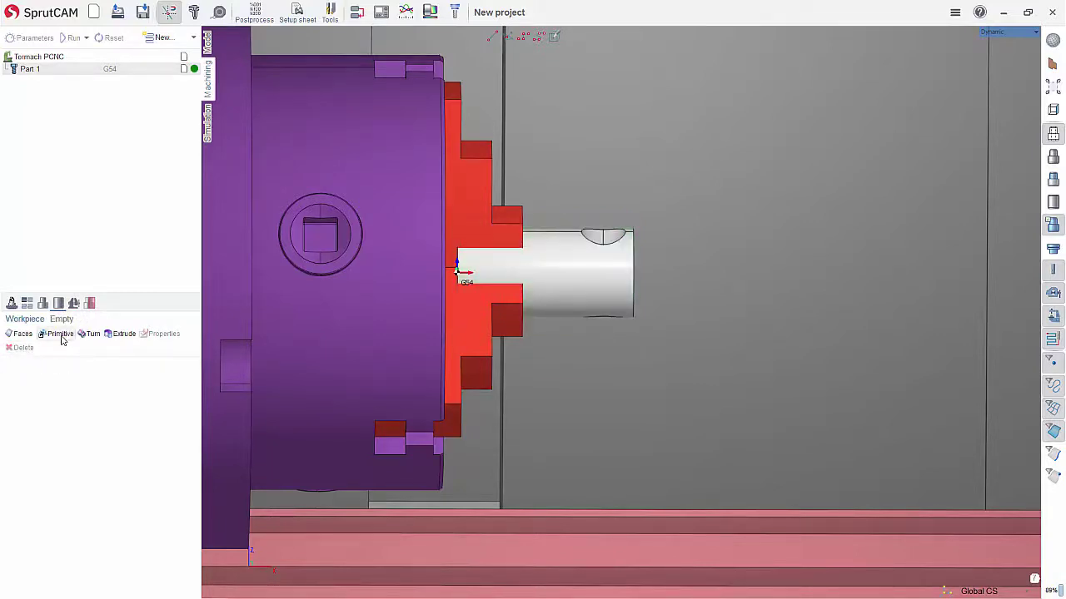
- Add a cylinder workpiece around the part along X with separate stocks: positive axial 0.1, negative axial 1 and outer radial 0.05
left_click(61, 337)
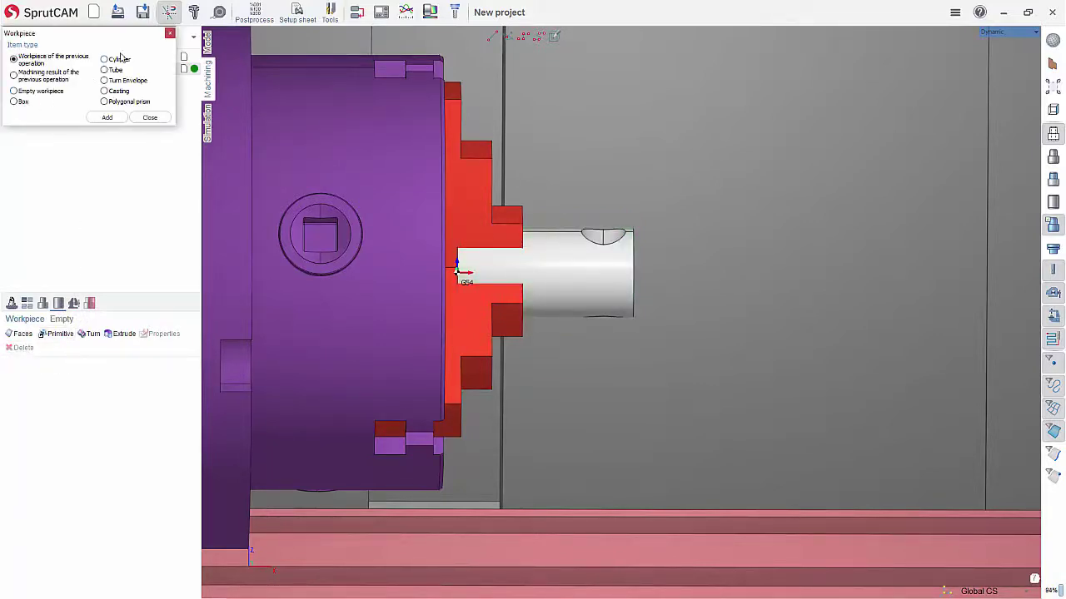
left_click(104, 60)
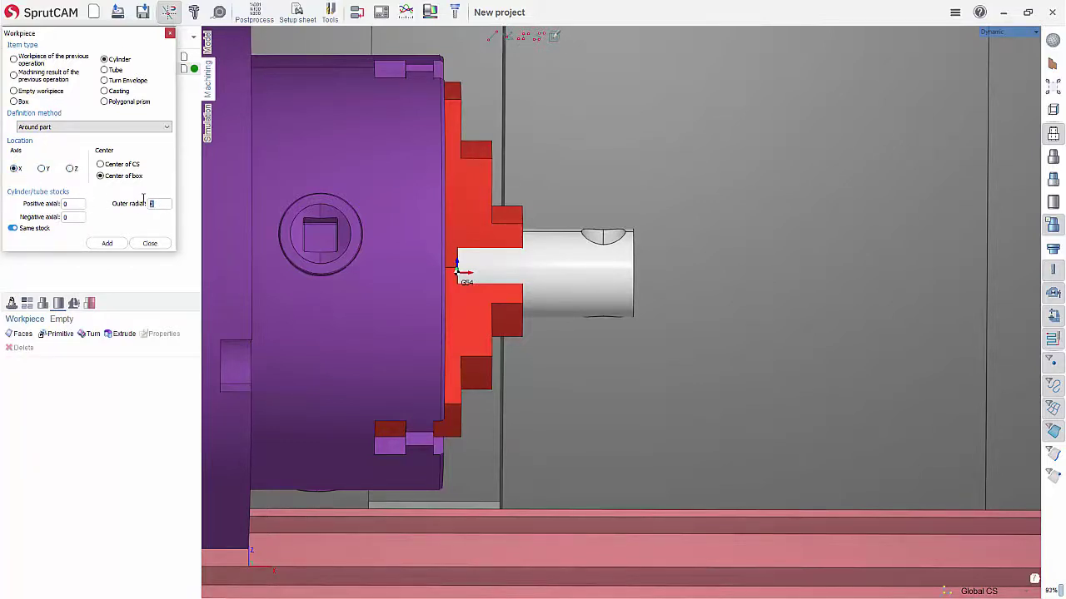
middle_click_drag(617, 227, 468, 225)
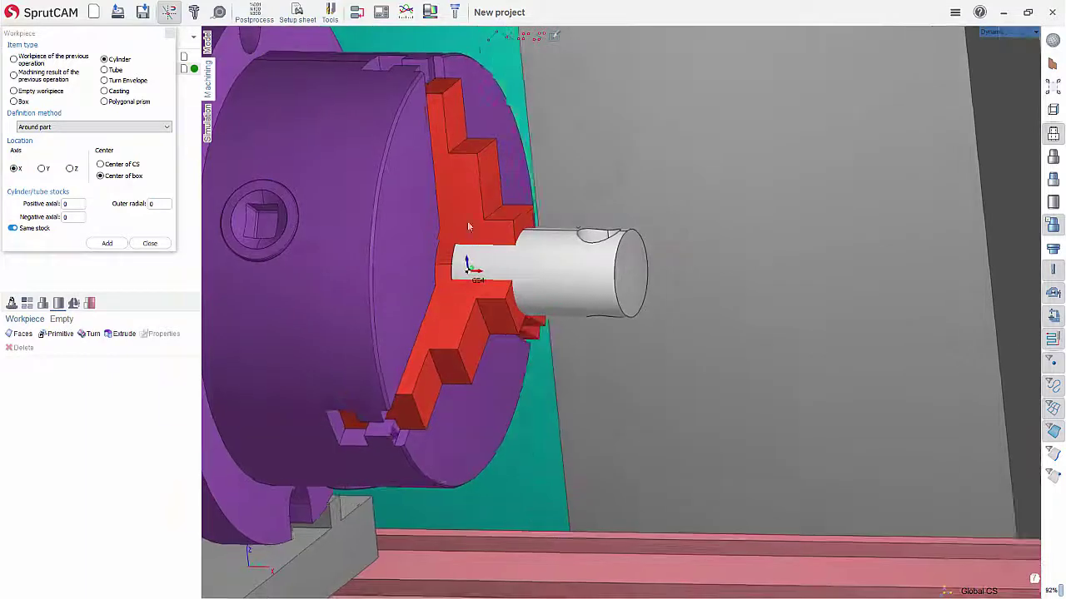
left_click(16, 229)
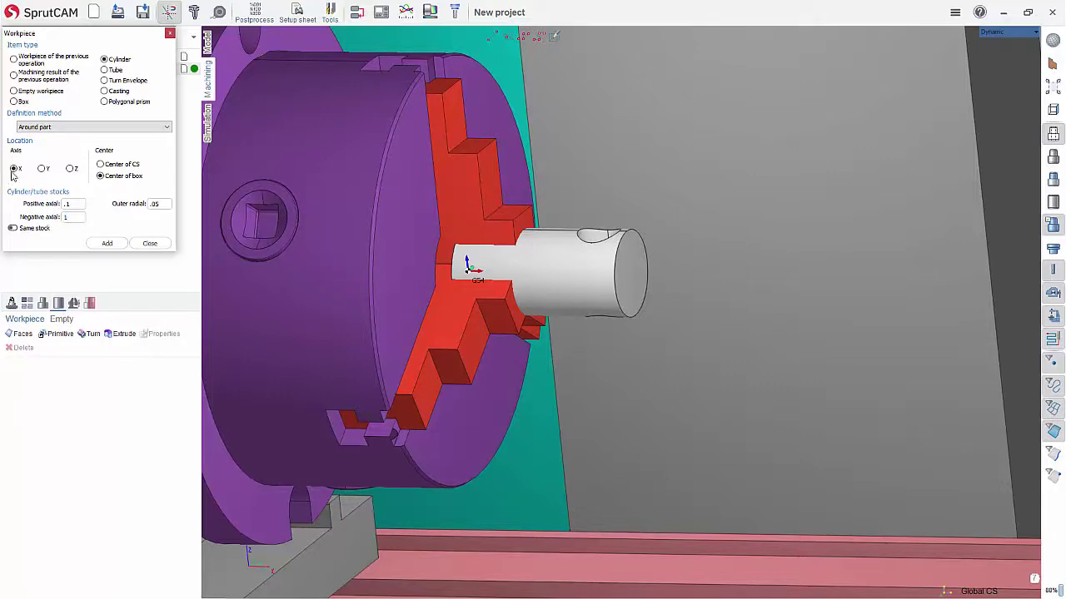
left_click(107, 243)
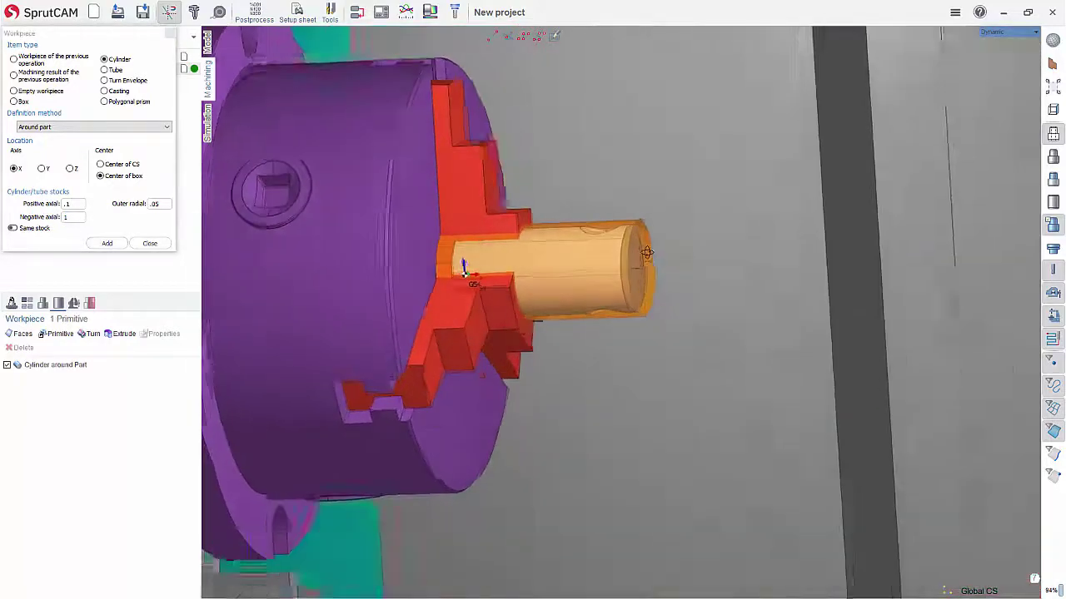
middle_click_drag(647, 253, 676, 305)
right_click_drag(676, 305, 639, 282)
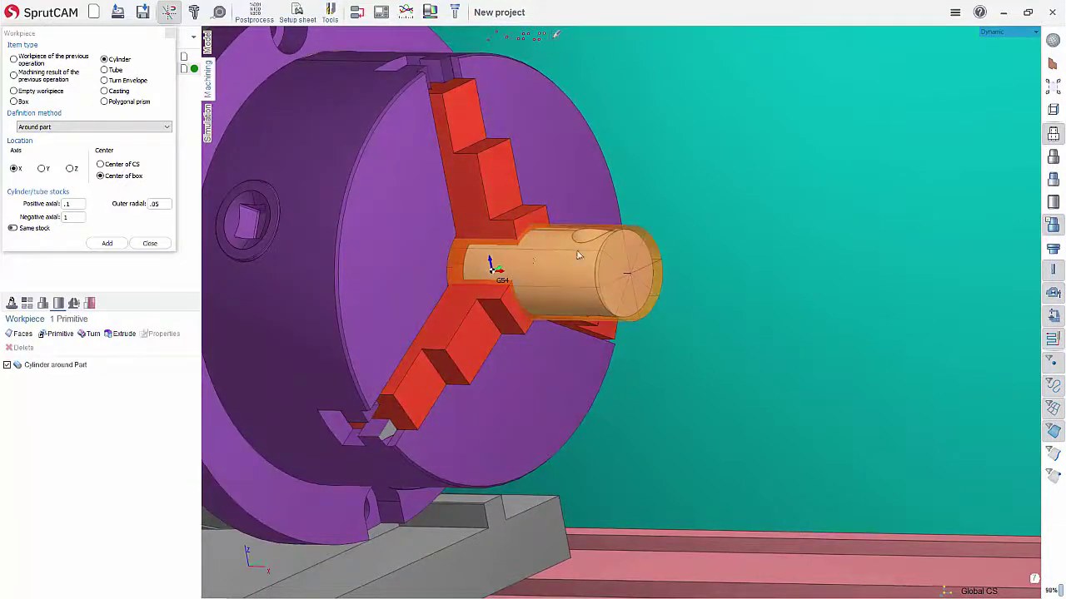
left_click(149, 244)
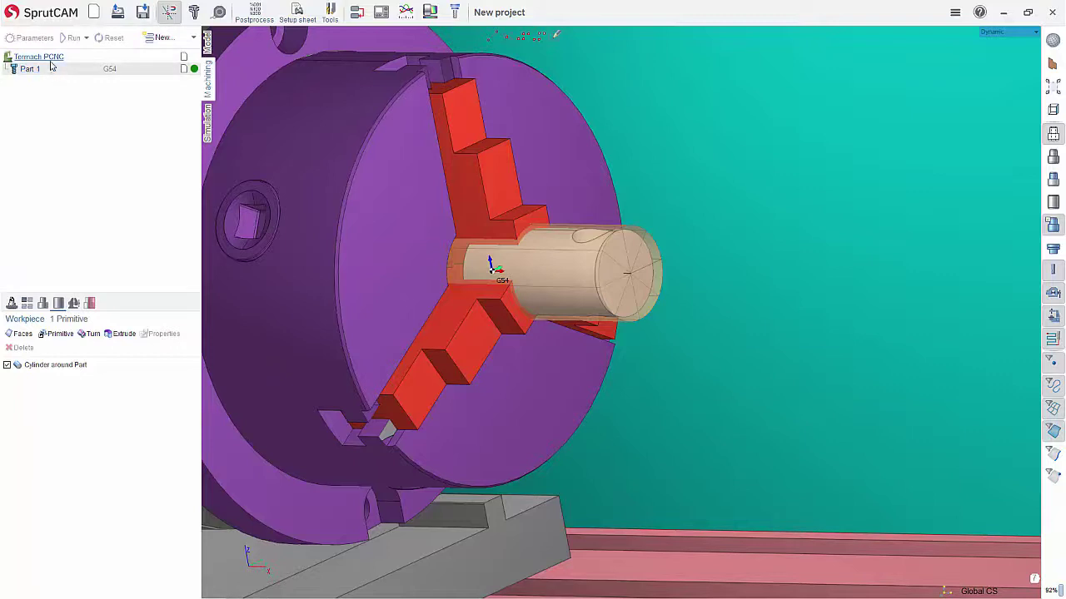
- Move the chuck's jaws outward in the machine's fixtures to fit around the cylindrical stock
left_click(73, 303)
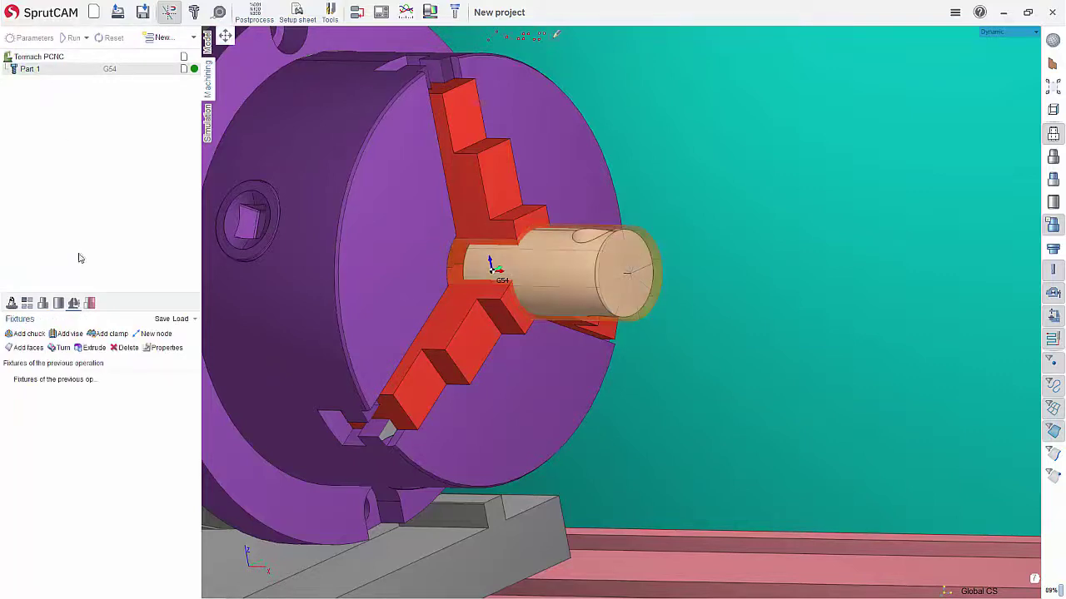
left_click(64, 57)
mouse_move(374, 265)
middle_mouse_down()
mouse_move(458, 260)
mouse_move(377, 260)
middle_mouse_up()
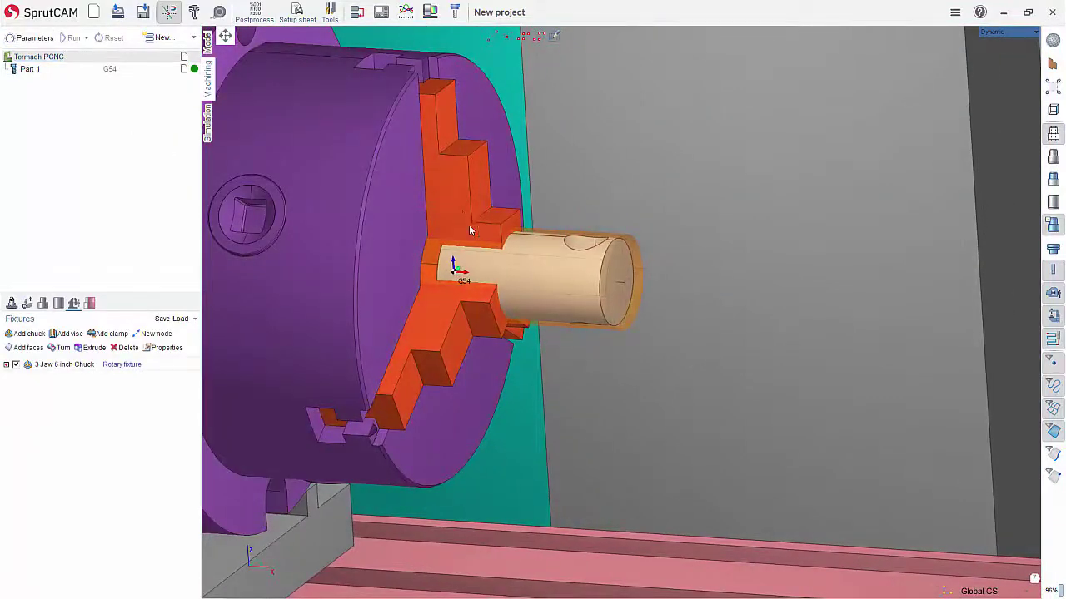
left_click(456, 179)
left_click_drag(455, 175, 435, 143)
middle_click_drag(718, 230, 668, 236)
scroll(667, 236, "down", 5)
scroll(430, 222, "up", 5)
left_click_drag(475, 235, 490, 259)
mouse_move(565, 285)
middle_mouse_down()
mouse_move(486, 271)
mouse_move(578, 270)
middle_mouse_up()
right_click_drag(578, 271, 622, 281)
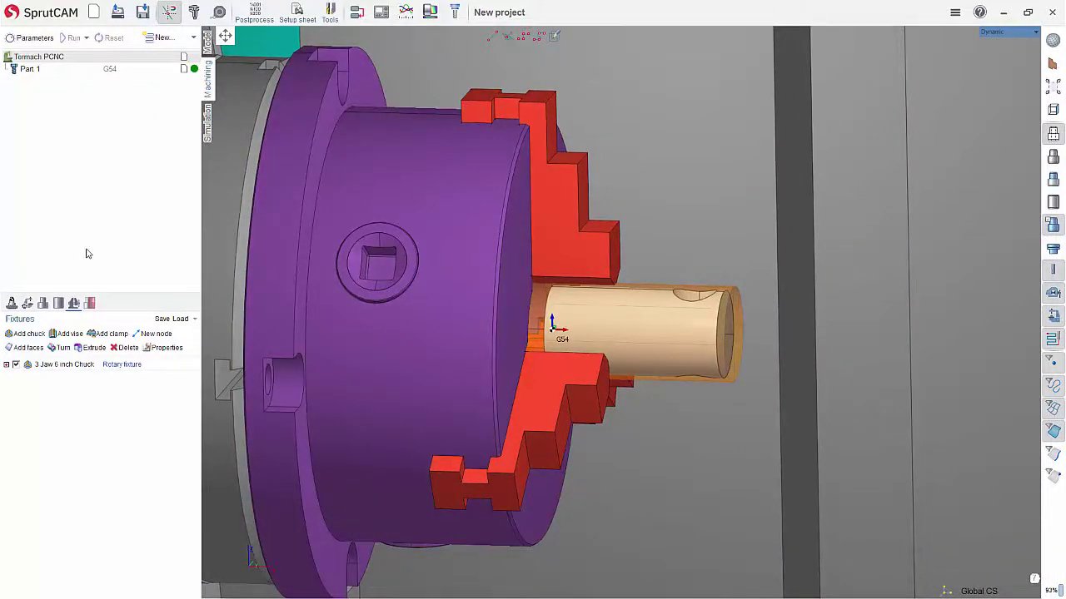
- Shift Part 1's workpiece setup by 0.79 in X from the workpiece holder so the part clears the jaws
left_click(33, 70)
scroll(646, 322, "down", 3)
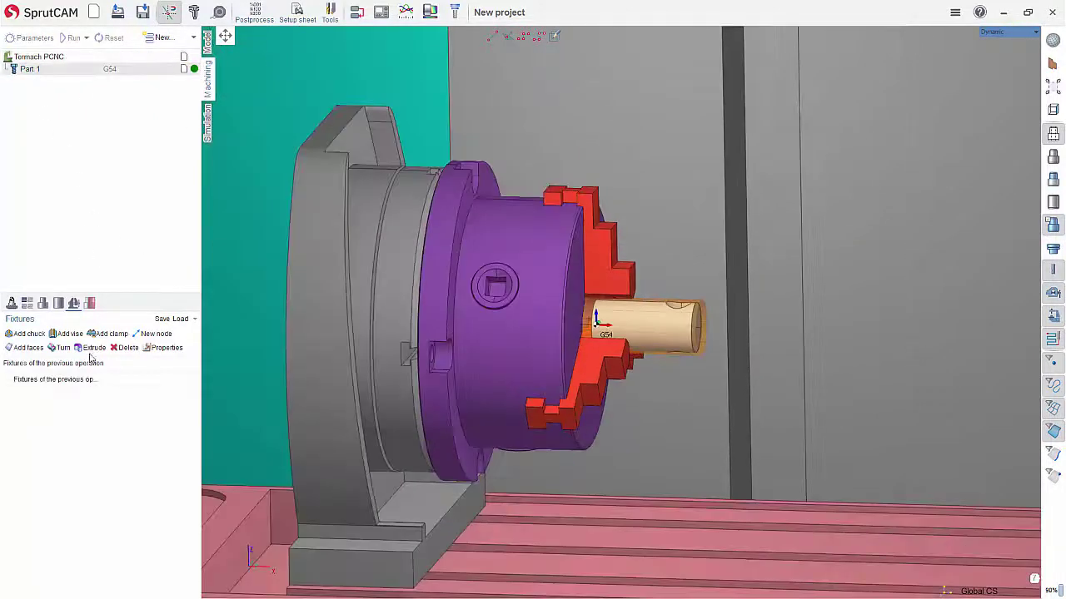
left_click(12, 304)
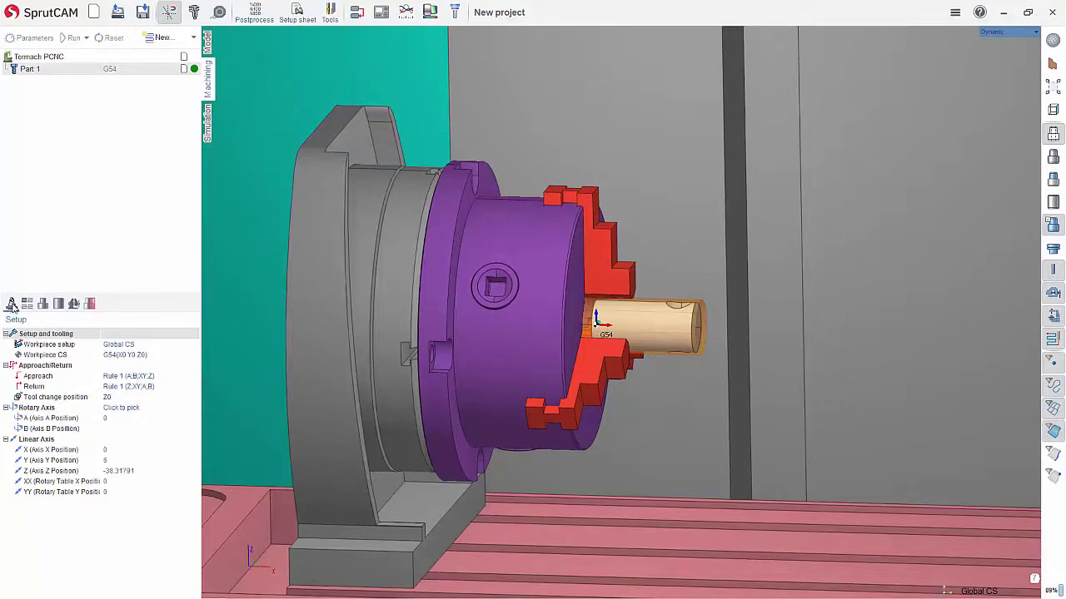
left_click(163, 344)
left_click(193, 344)
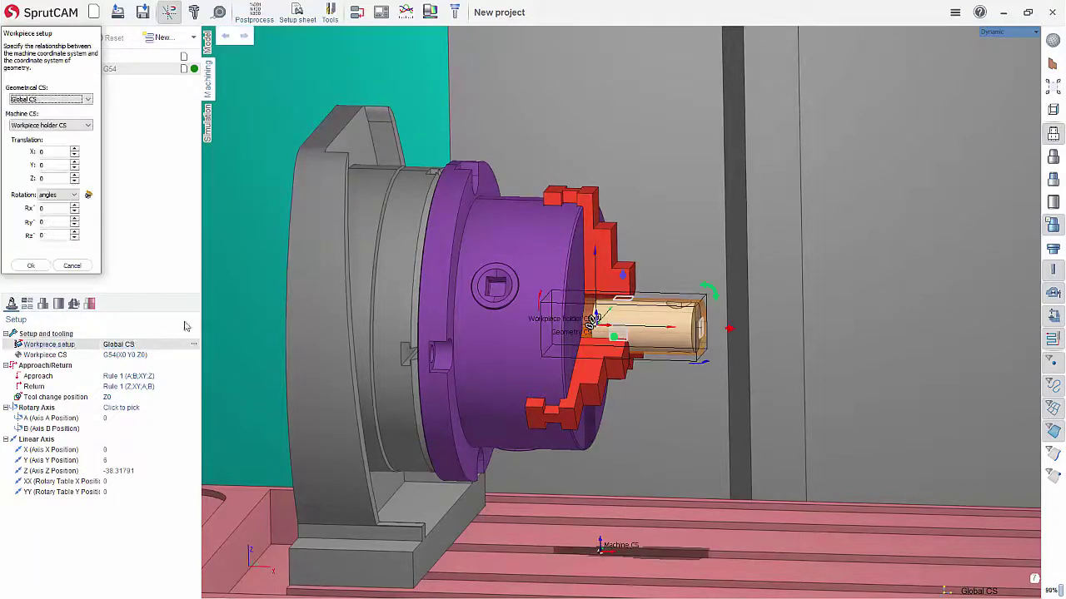
left_click(74, 149)
middle_click_drag(540, 236, 556, 241)
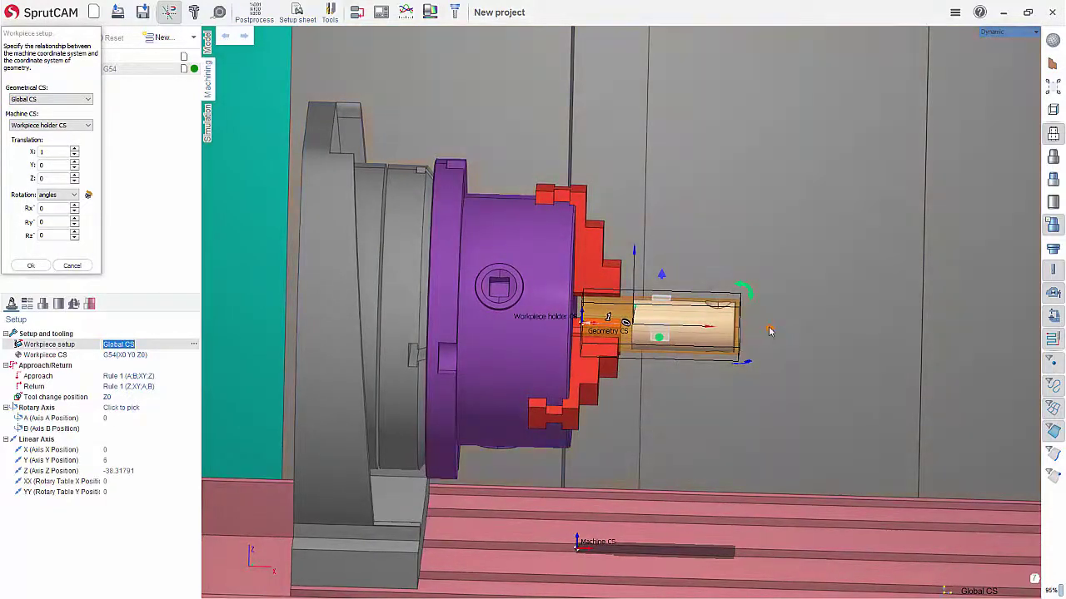
left_click_drag(769, 332, 759, 332)
scroll(616, 324, "up", 5)
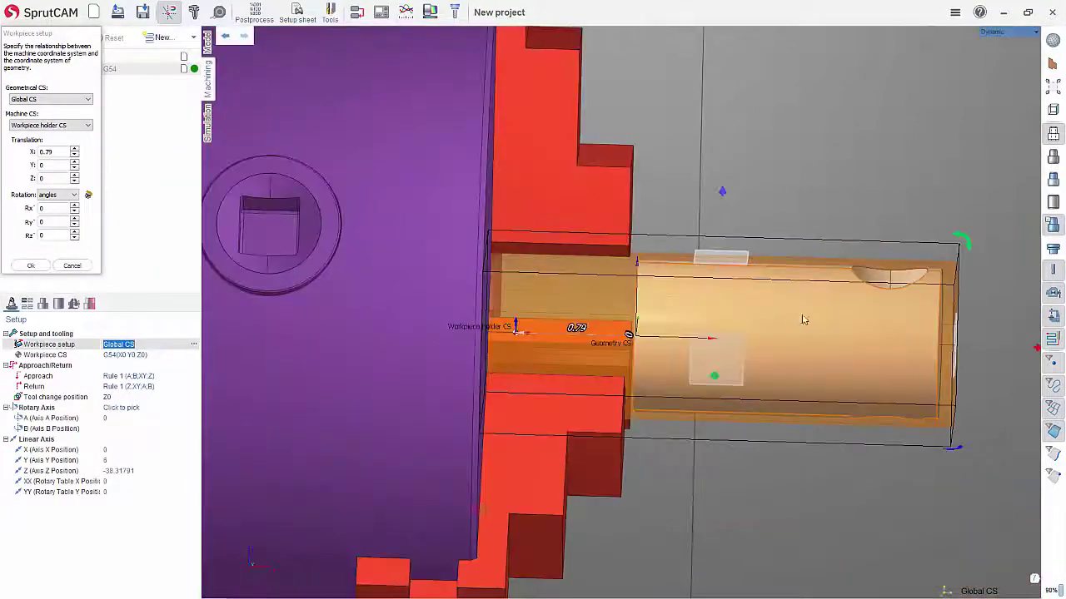
scroll(566, 326, "down", 3)
mouse_move(624, 324)
middle_mouse_down()
mouse_move(575, 328)
mouse_move(626, 322)
middle_mouse_up()
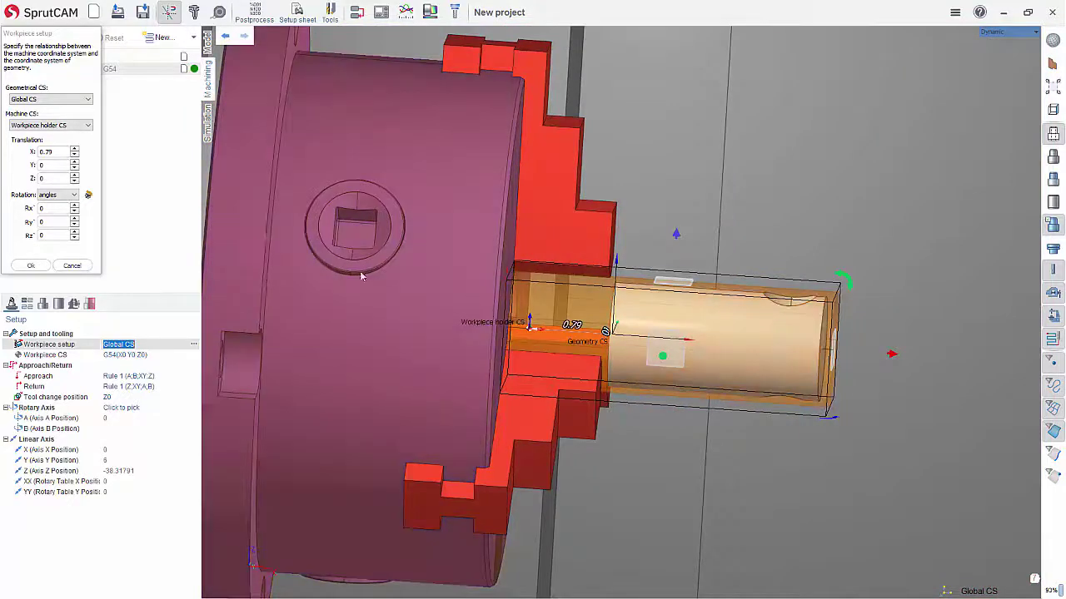
left_click(31, 266)
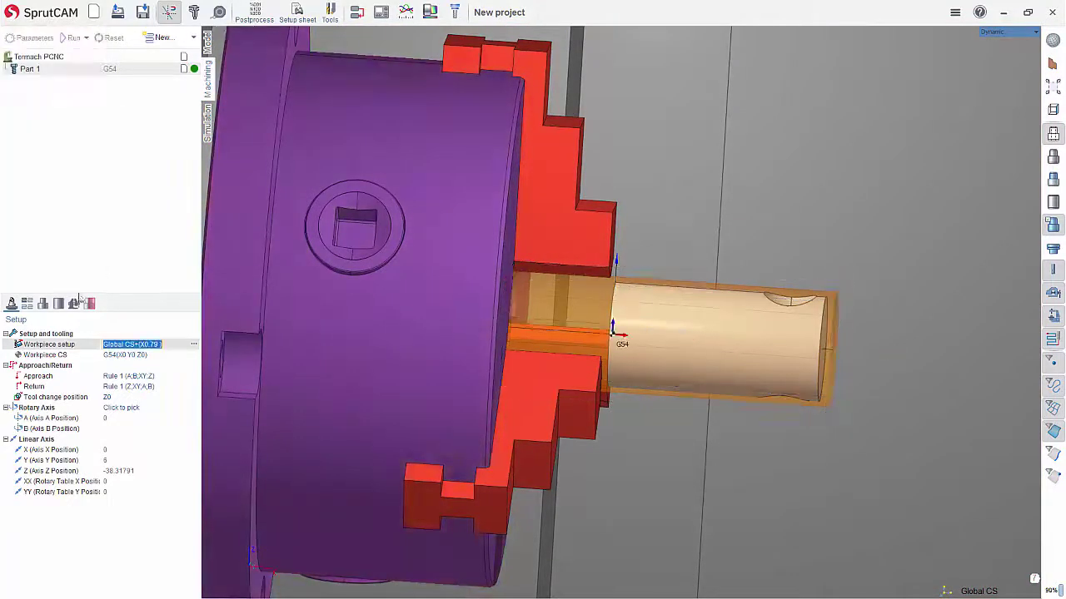
- Move the G54 workpiece coordinate system to X 2.1, Y 0, Z 0 at the centre of the stock's free end
left_click(186, 357)
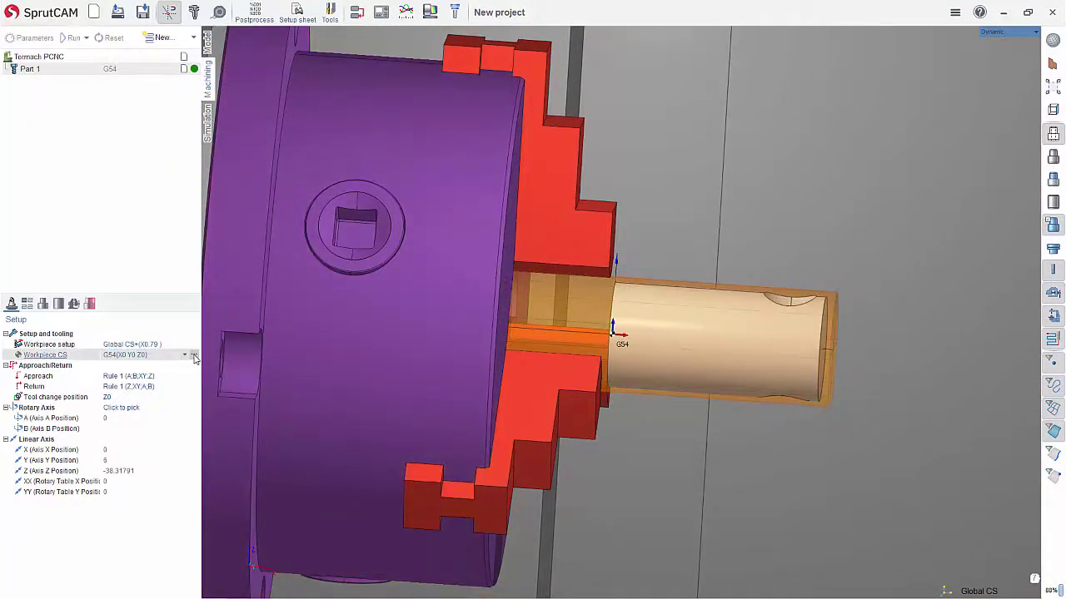
left_click(193, 355)
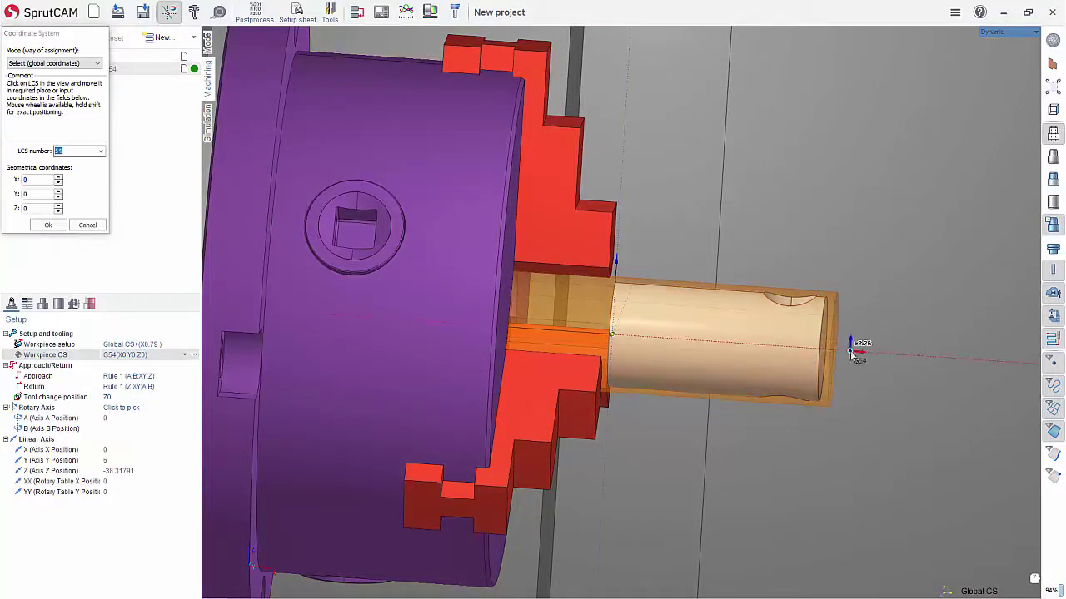
left_click(837, 351)
scroll(881, 332, "down", 5)
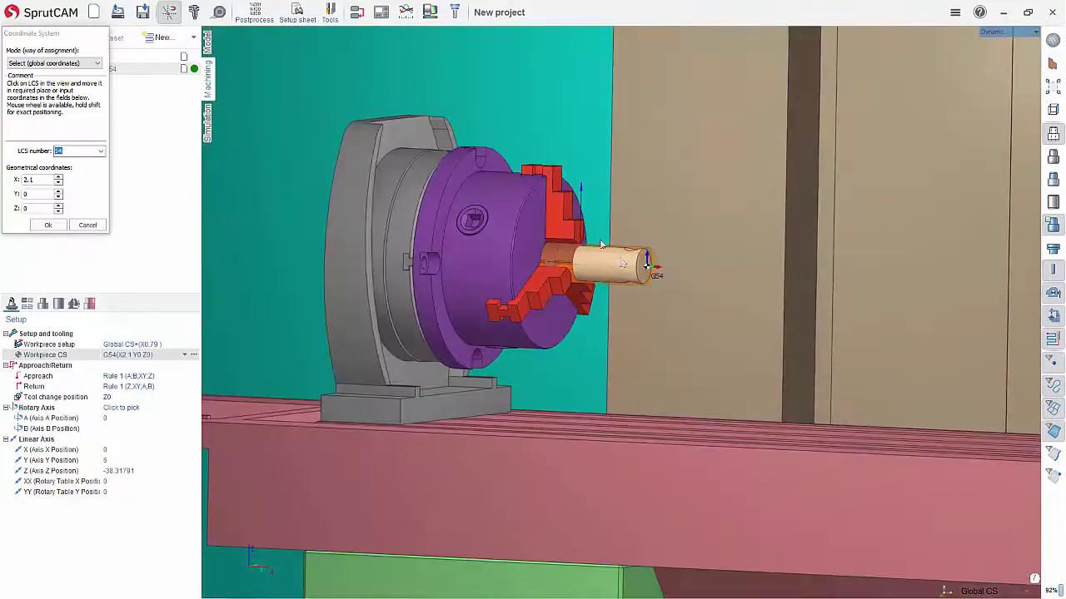
scroll(601, 245, "up", 5)
mouse_move(786, 291)
middle_mouse_down()
mouse_move(774, 288)
mouse_move(789, 296)
middle_mouse_up()
left_click(48, 225)
- Add a Roughing waterline operation from the 3D entry group under Part 1
scroll(690, 325, "down", 6)
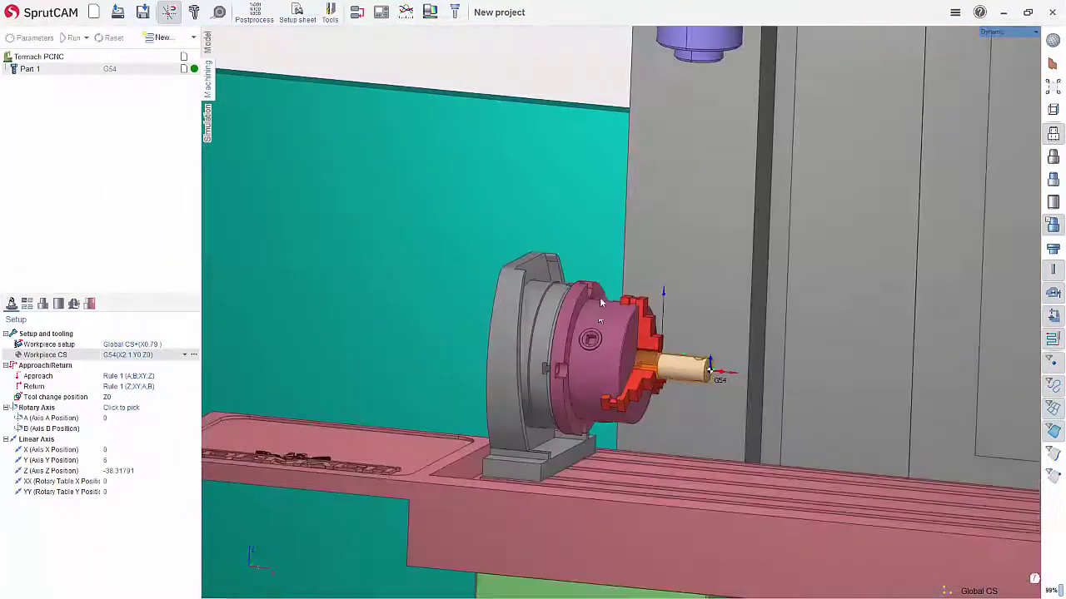
middle_click_drag(593, 341, 611, 424)
scroll(710, 350, "up", 5)
scroll(649, 325, "up", 3)
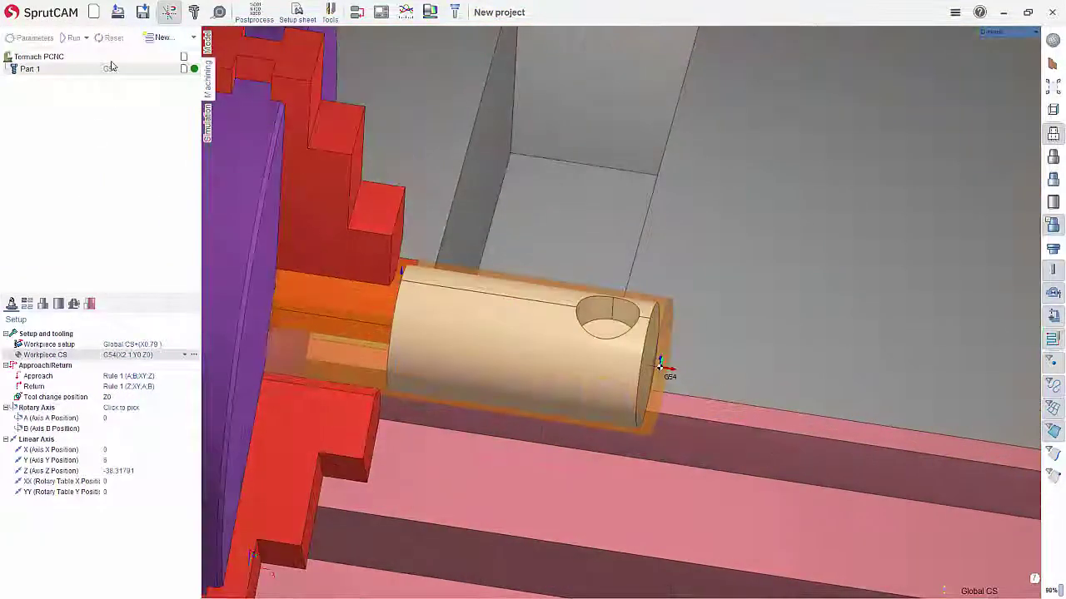
left_click(193, 42)
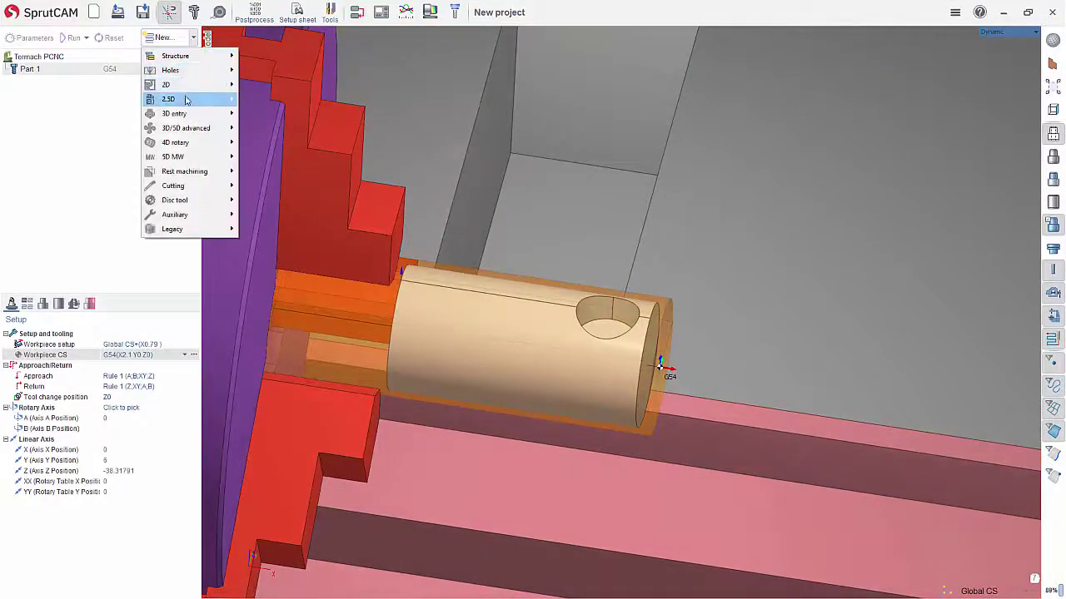
mouse_move(185, 94)
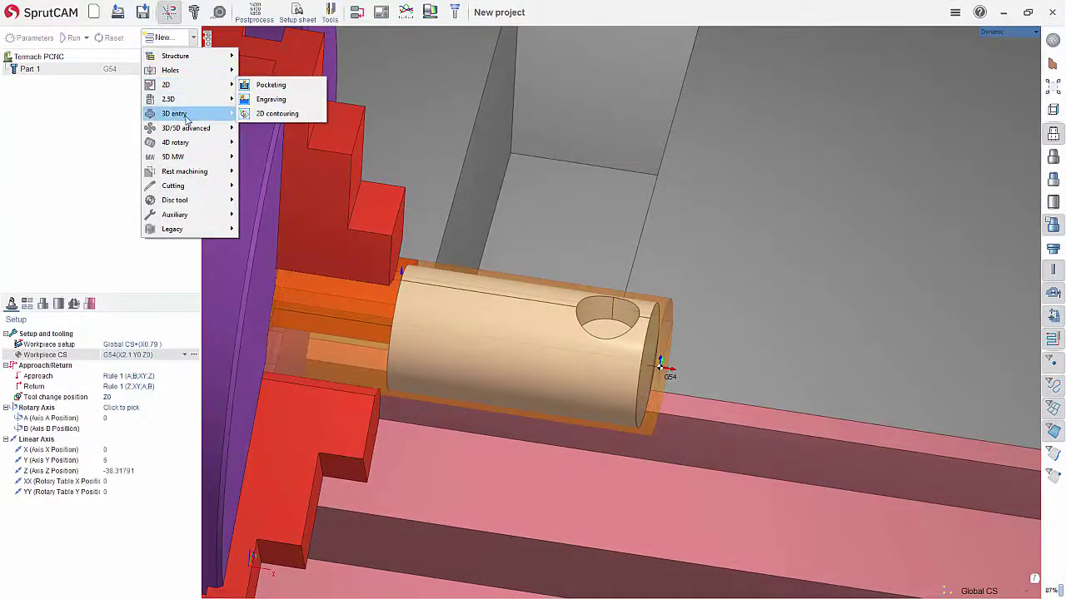
mouse_move(186, 119)
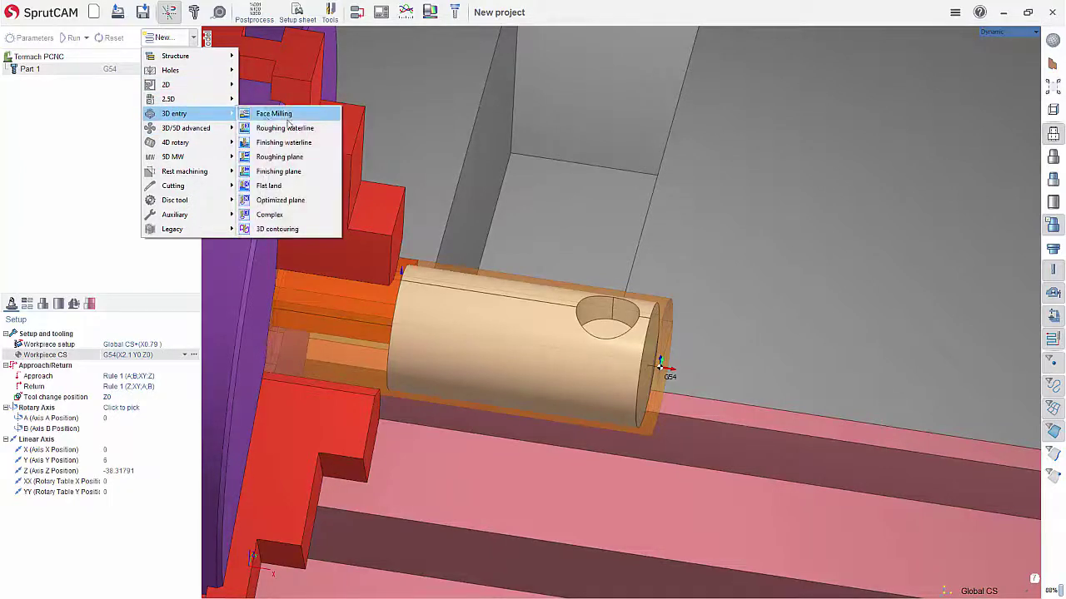
left_click(287, 129)
- Assign the two wall faces of the upper cross hole as the roughing waterline operation's job faces
scroll(596, 316, "down", 10)
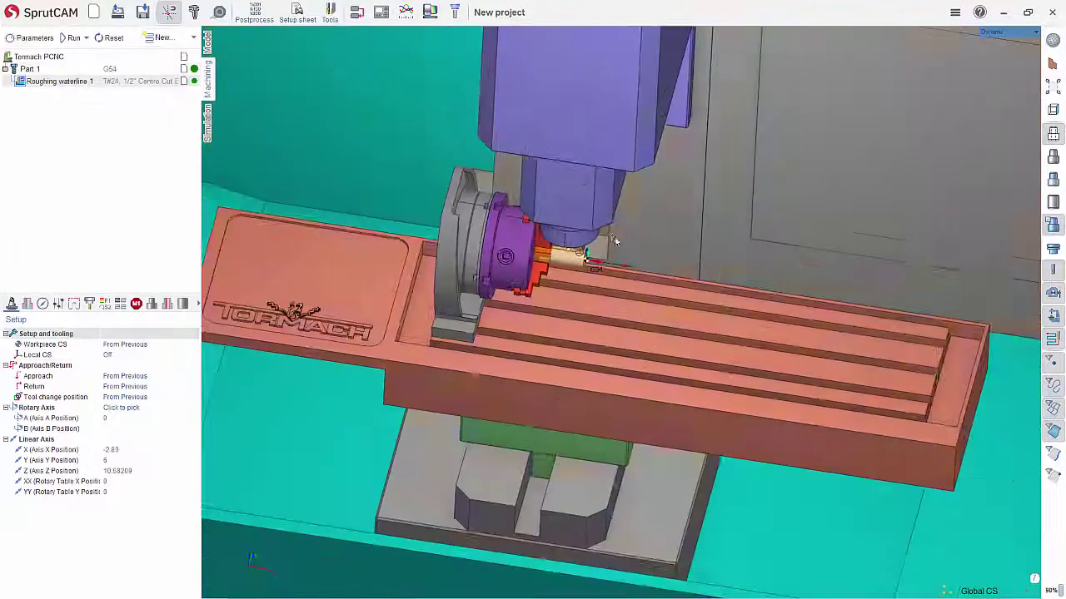
scroll(605, 235, "up", 10)
left_click(505, 285)
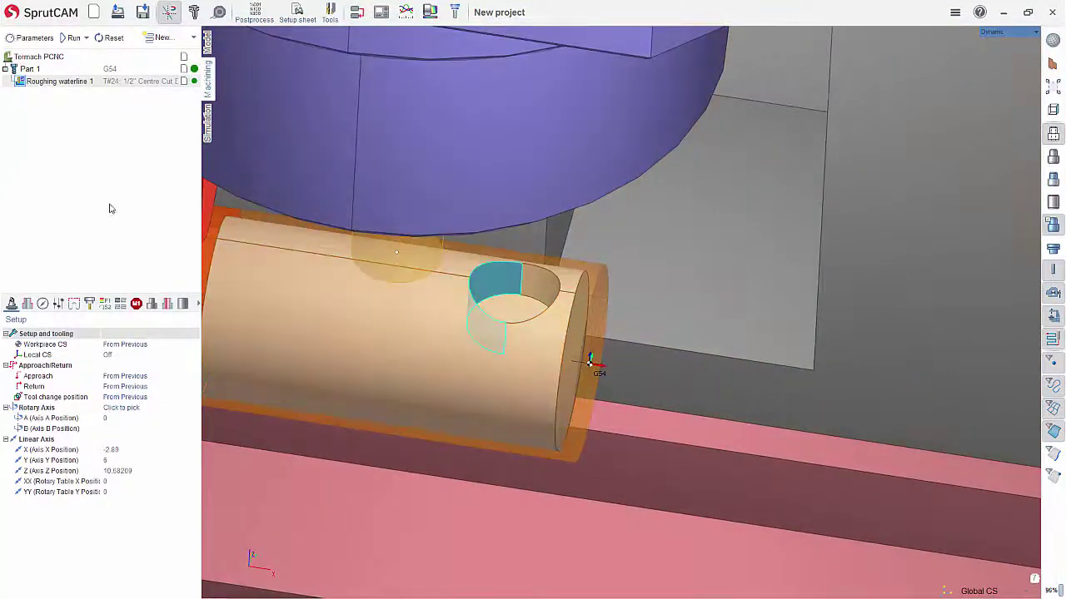
left_click(541, 278)
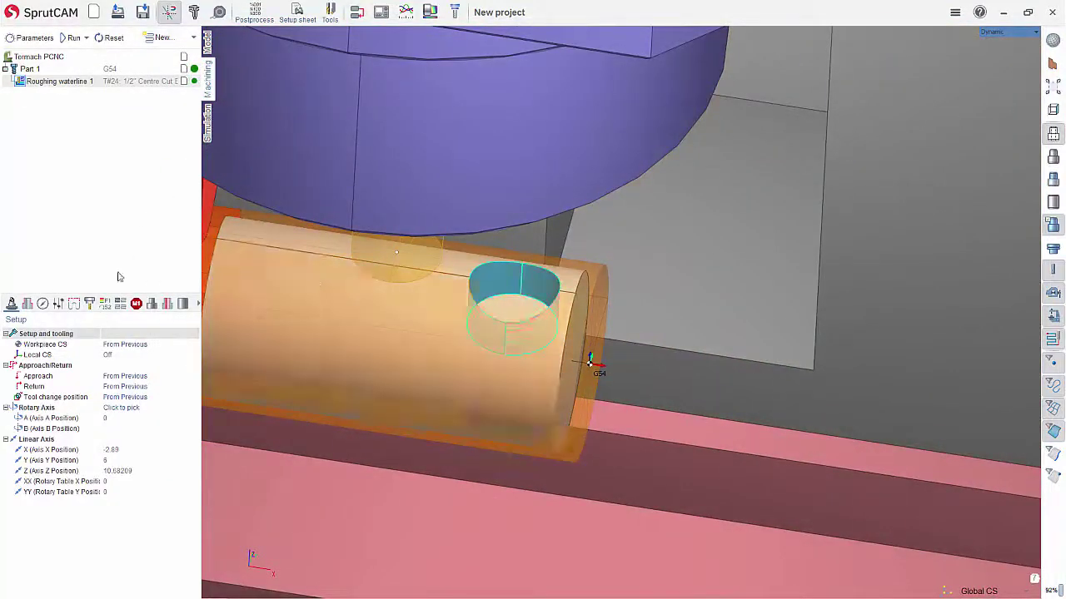
left_click(28, 304)
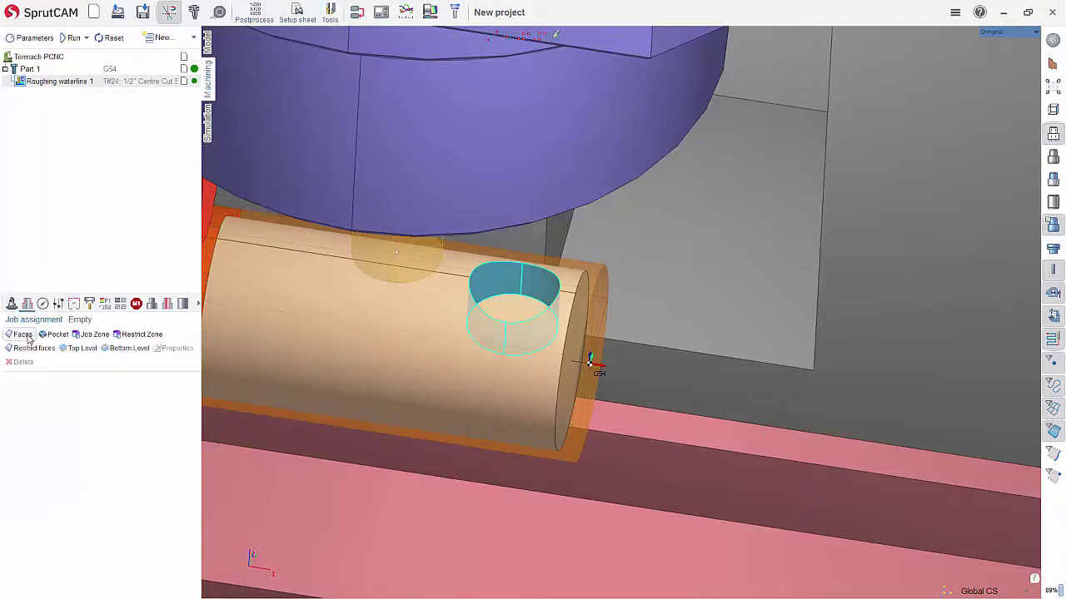
left_click(28, 336)
- Set the roughing operation's cylindrical mill to a 0.25 in diameter and 2 in length
scroll(527, 303, "down", 3)
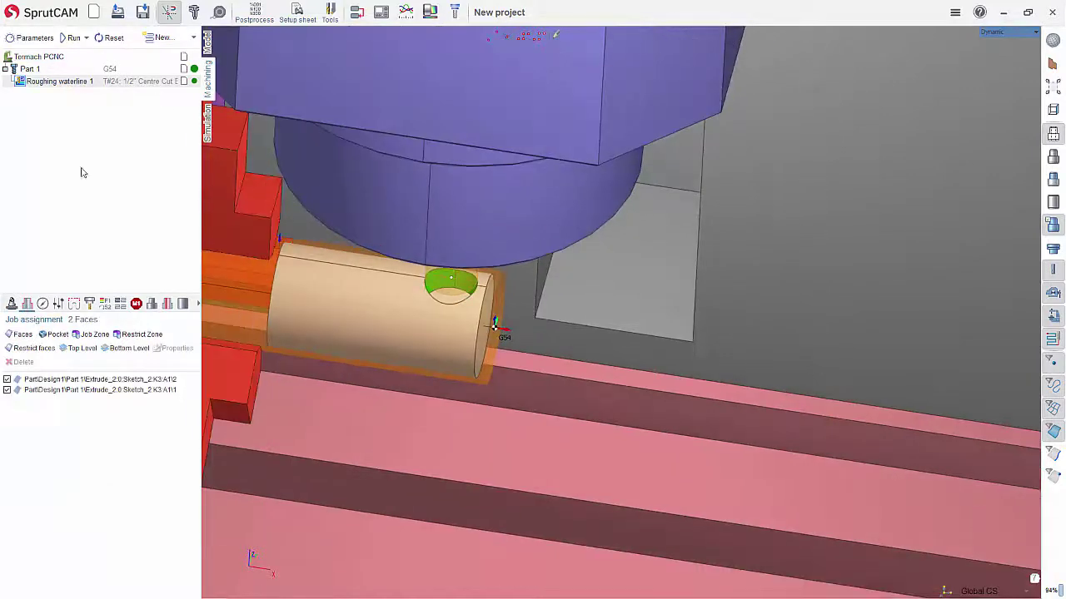
left_click(89, 303)
left_click(124, 374)
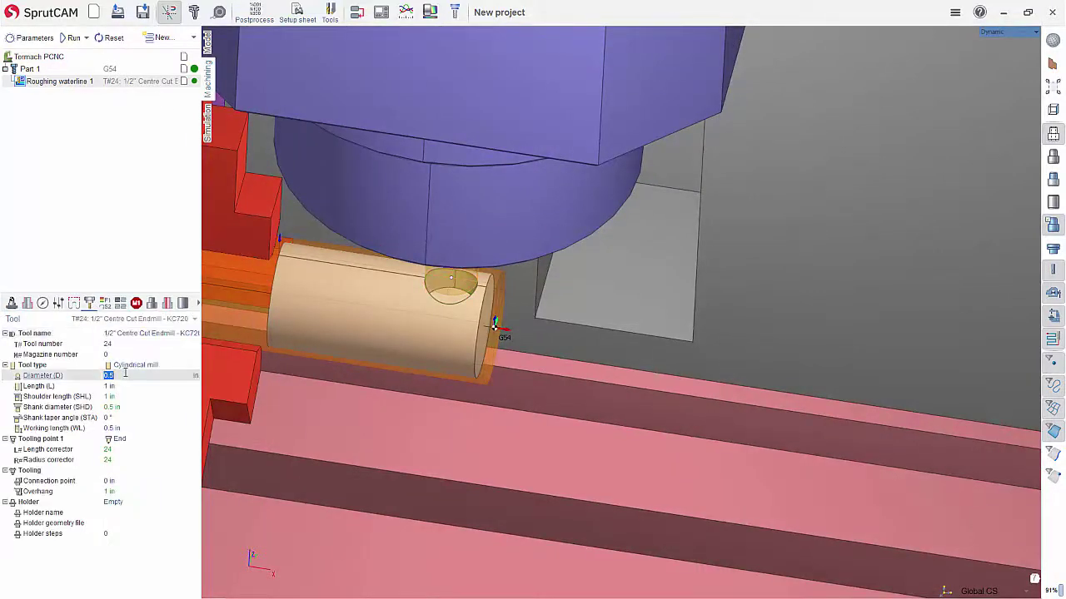
type(".25")
left_click(117, 387)
type("2")
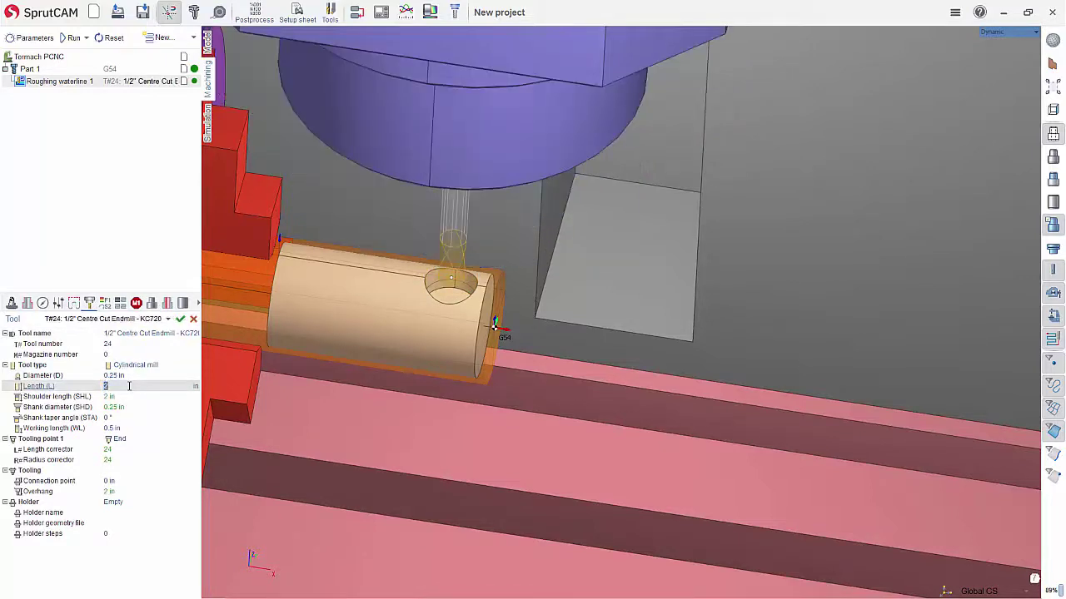
- Calculate the roughing waterline toolpath and inspect the tool and path around the cross hole
left_click(74, 37)
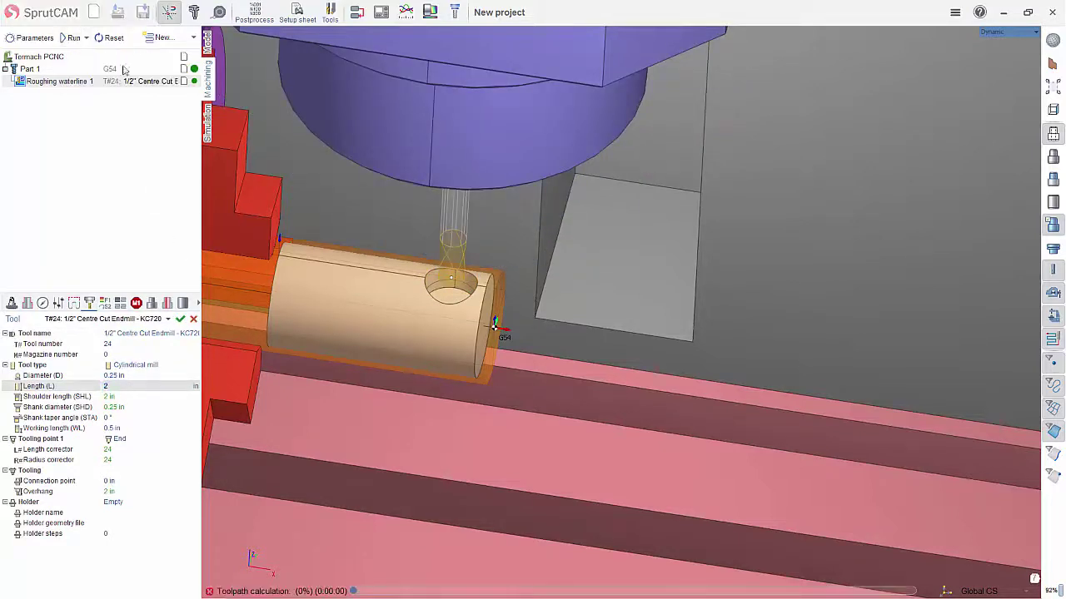
middle_click_drag(472, 303, 468, 276)
scroll(456, 250, "up", 4)
scroll(628, 330, "down", 4)
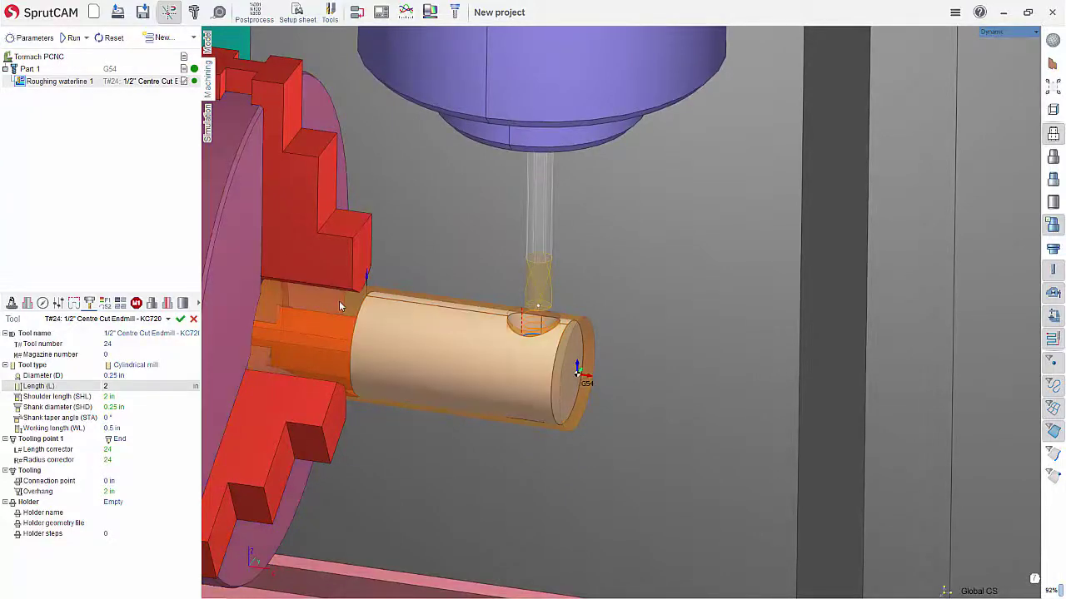
middle_click_drag(385, 330, 335, 272)
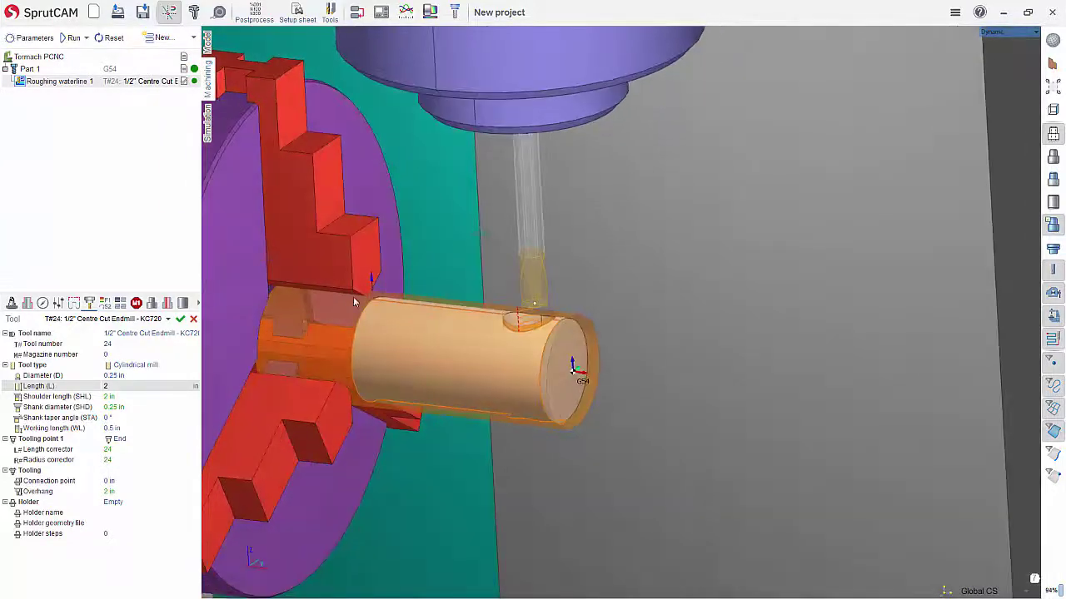
scroll(602, 308, "down", 4)
middle_click_drag(537, 295, 570, 298)
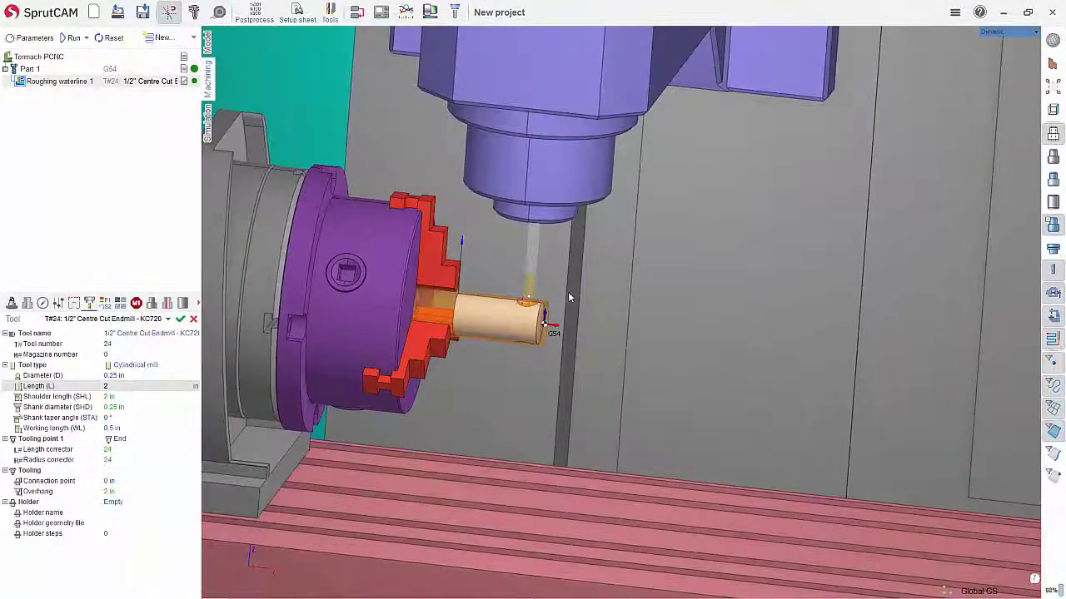